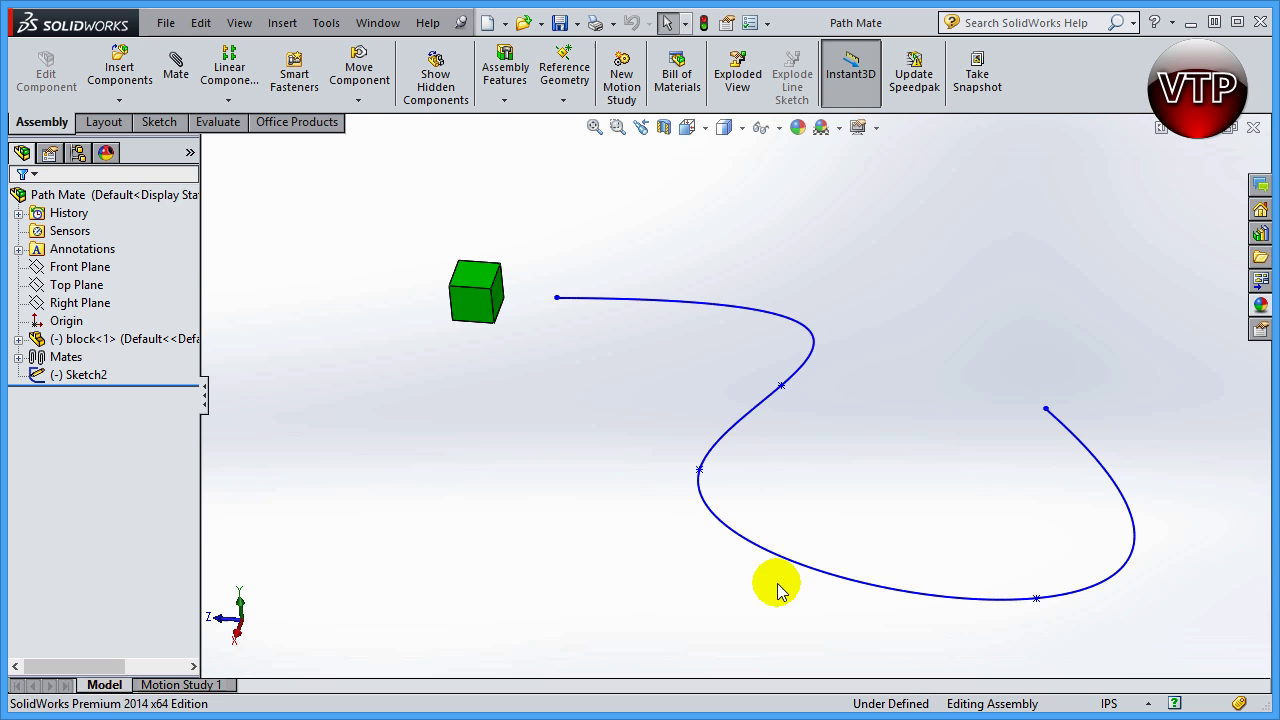
Step: Select the spline sketch curve to show its points, then deselect it
left_click(766, 404)
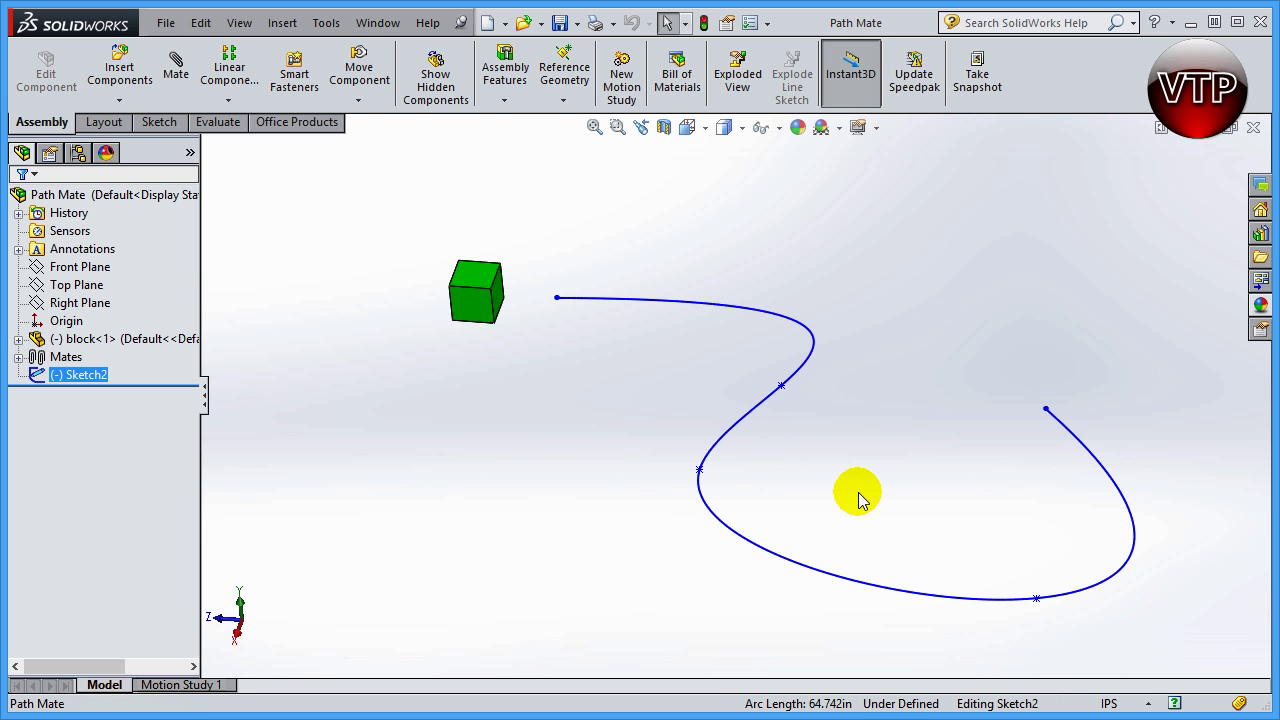
key("Escape")
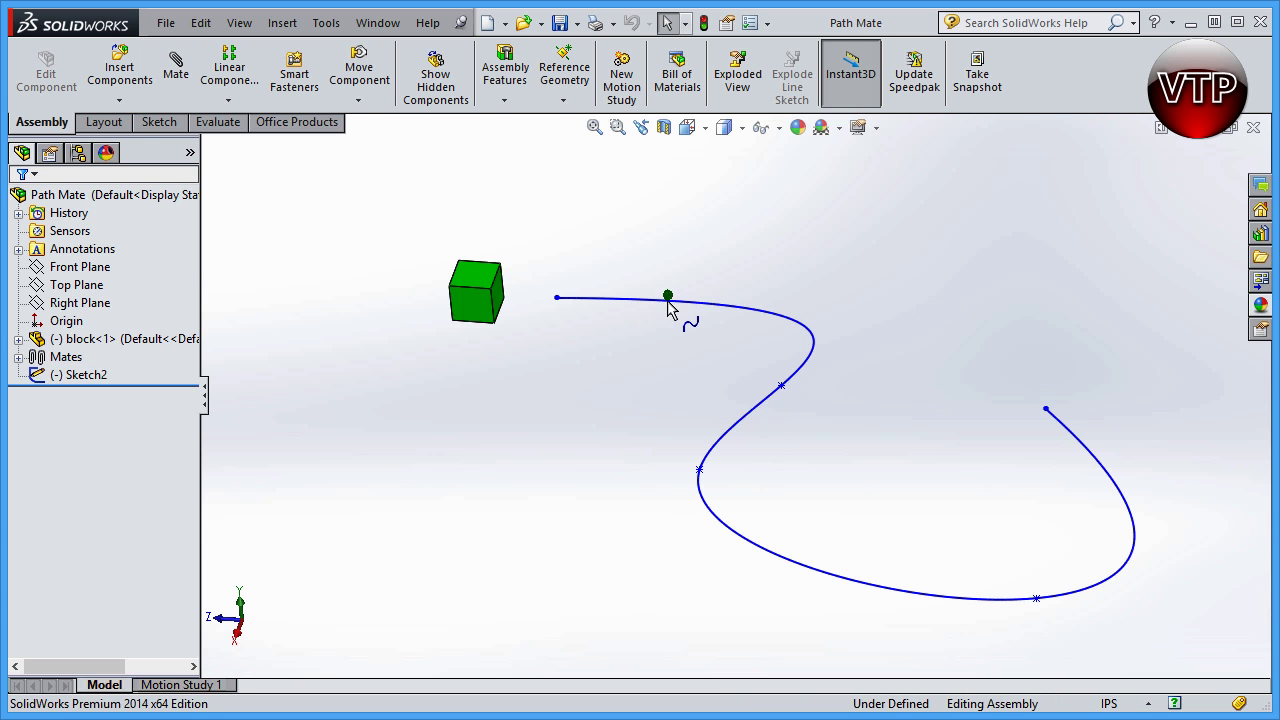
left_click(667, 300)
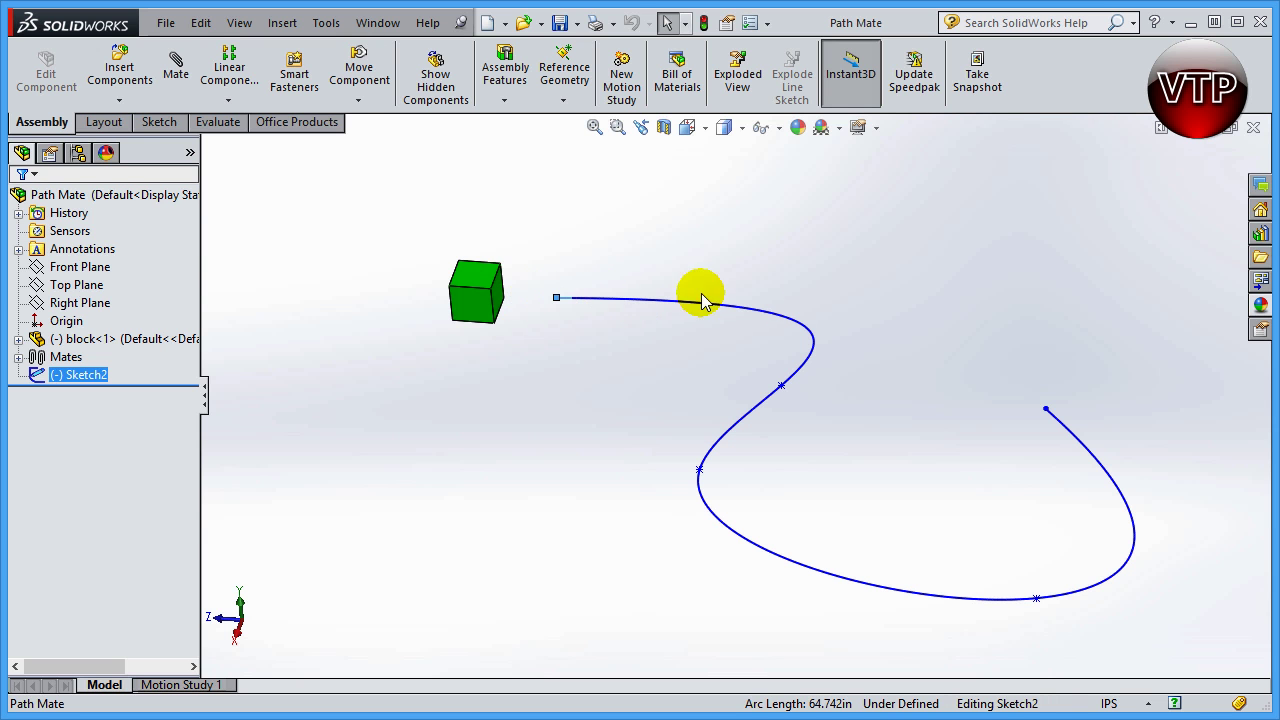
left_click(781, 389)
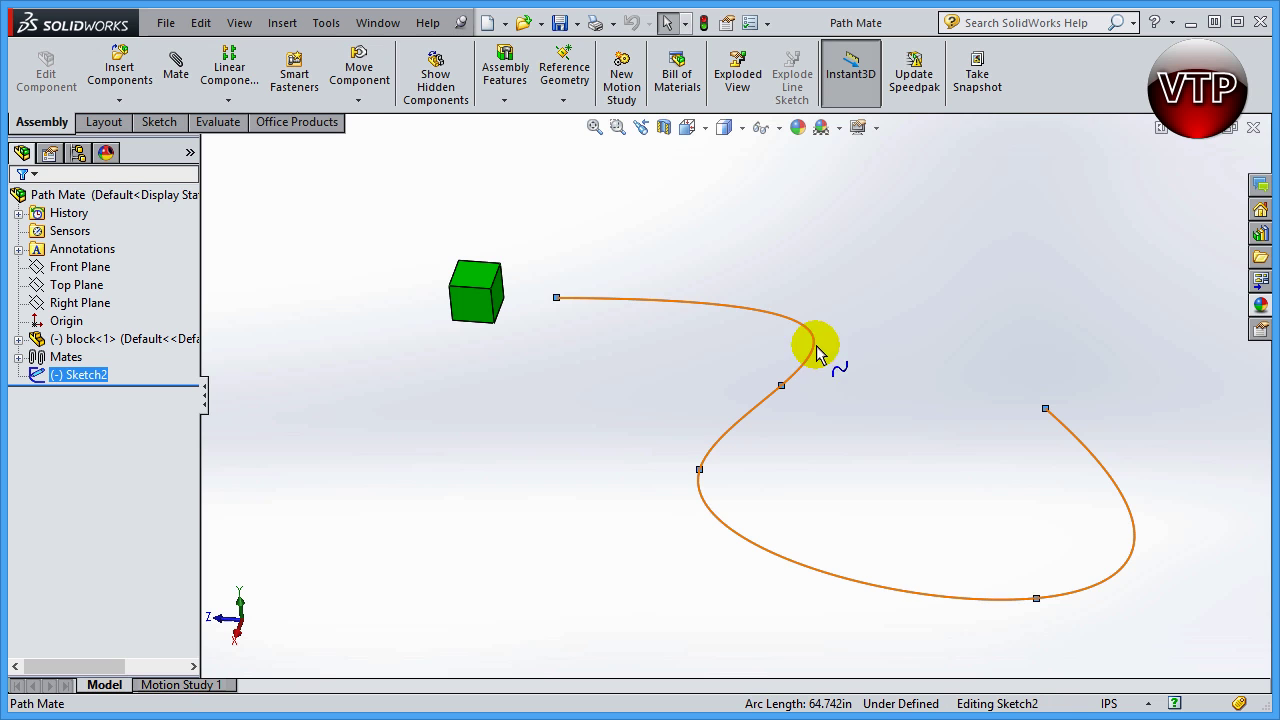
left_click(362, 477)
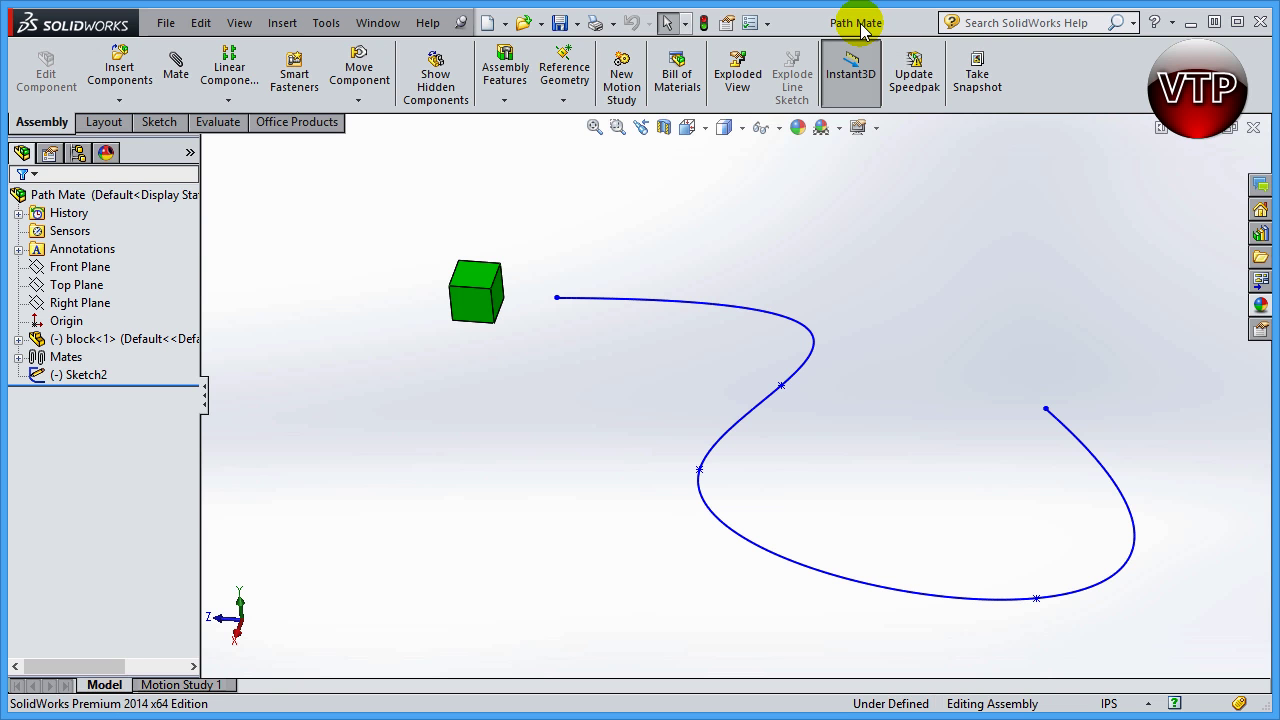
Step: Drag the green block down and to the left of the curve's starting point
scroll(515, 322, "down", 2)
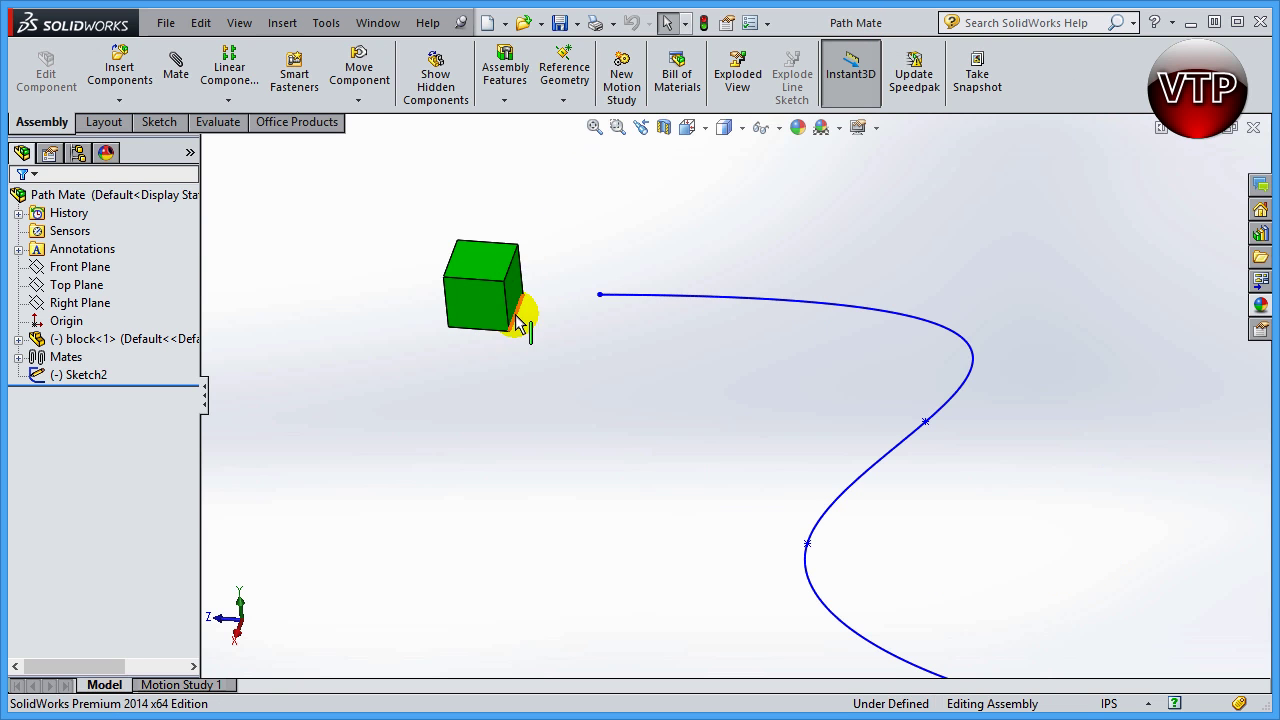
scroll(751, 349, "up", 3)
scroll(1106, 509, "down", 2)
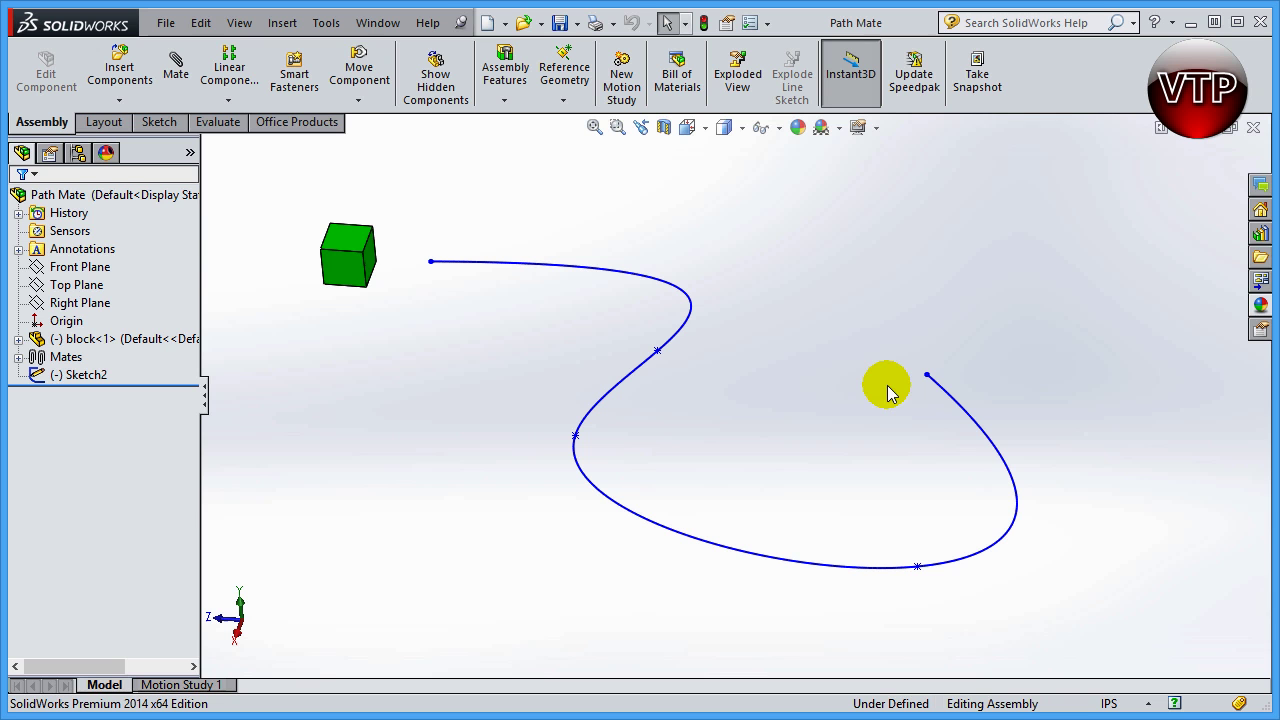
right_click_drag(358, 268, 320, 363)
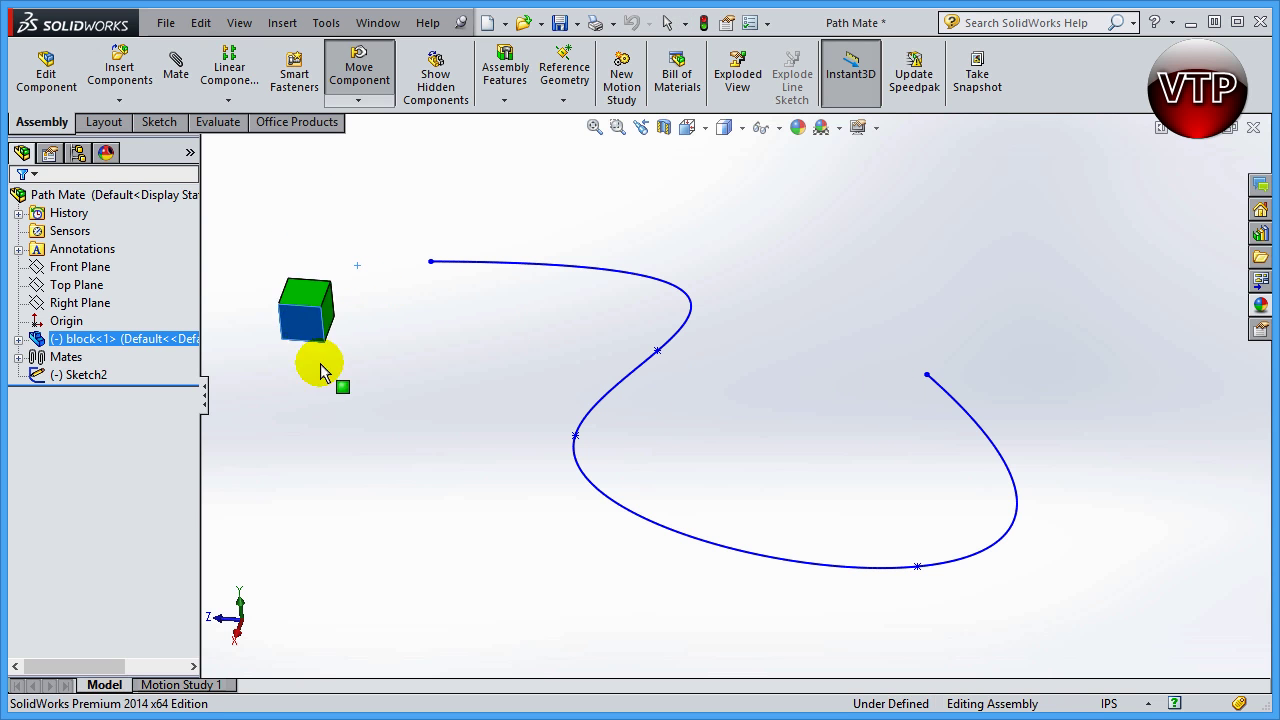
Step: Fix block<1> in place and confirm it can no longer be dragged
left_click(89, 347)
right_click(386, 382)
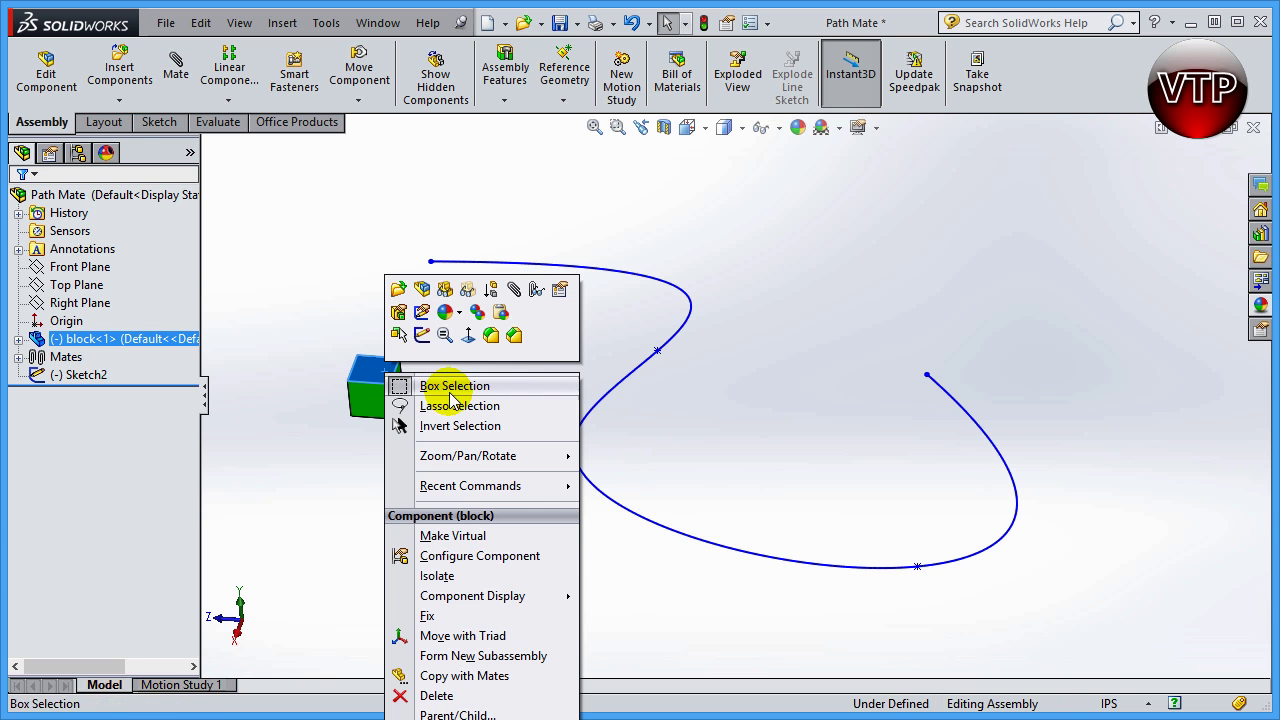
left_click(437, 618)
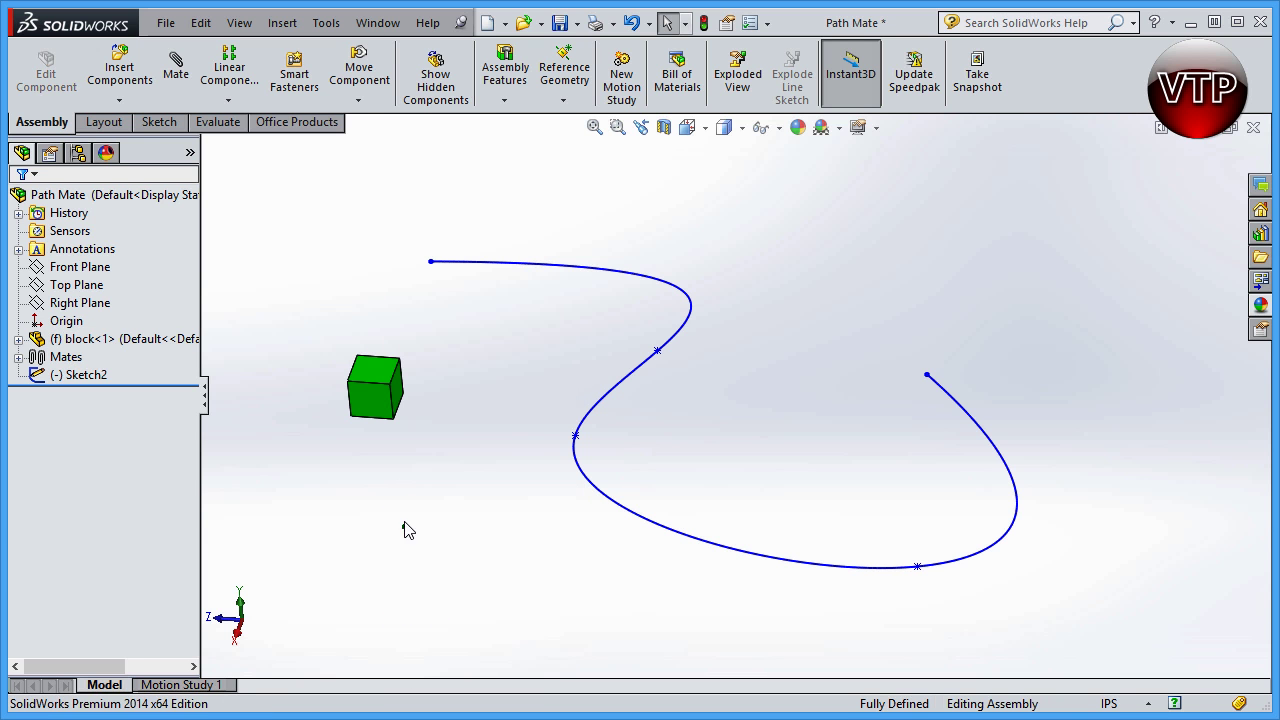
left_click_drag(378, 403, 510, 340)
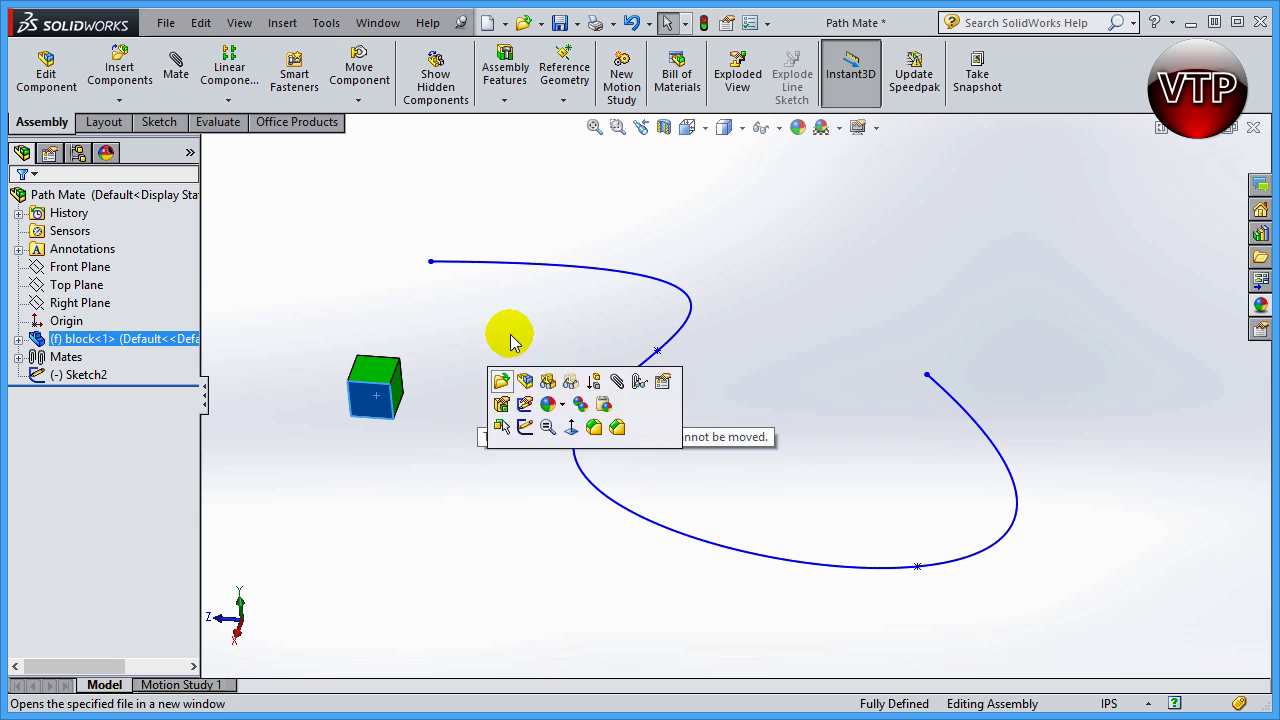
Step: Float the block again and drag it up beside the spline's start
left_click(408, 497)
right_click(351, 408)
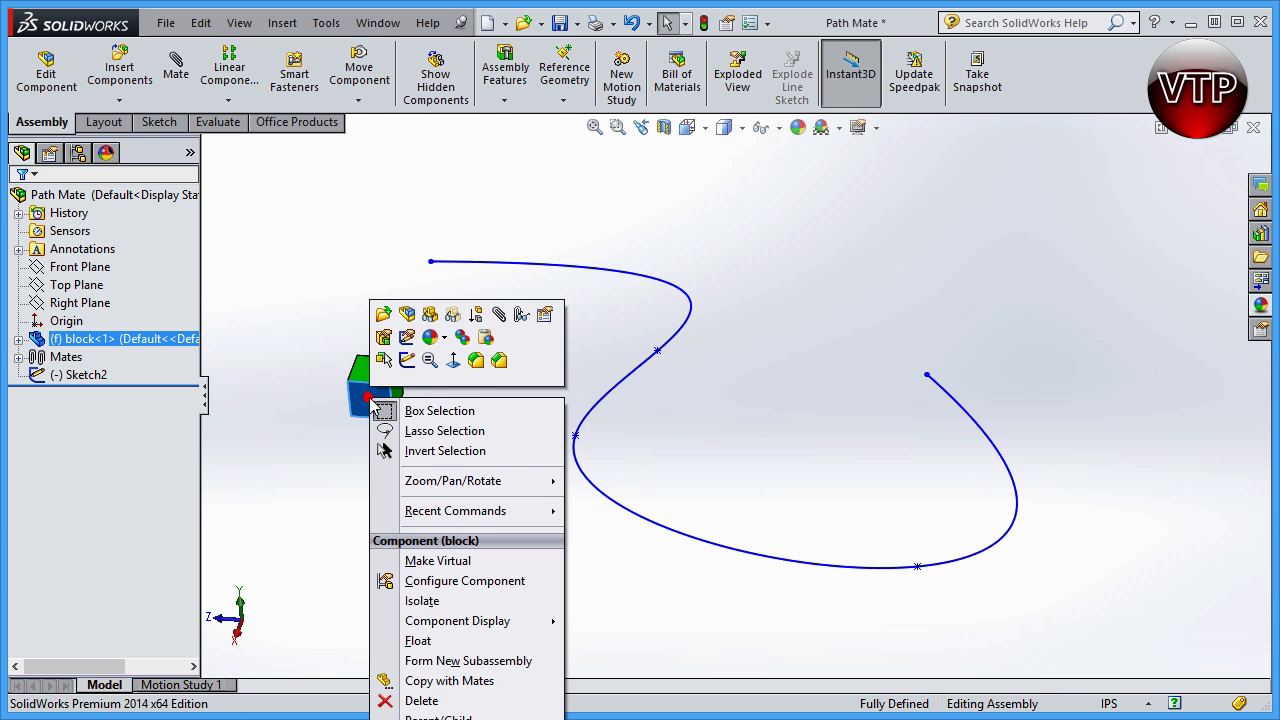
left_click(445, 643)
left_click_drag(378, 406, 398, 268)
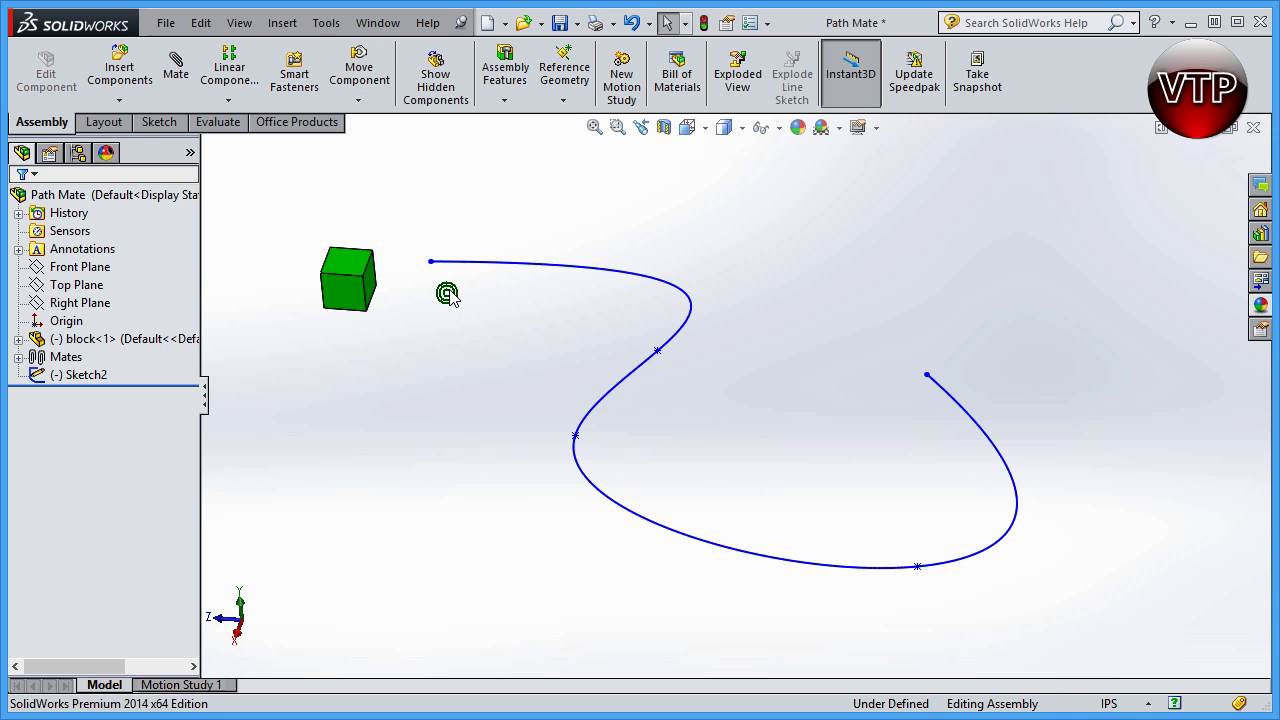
Step: Start a new mate and choose Path Mate under Advanced Mates
left_click(176, 67)
scroll(190, 362, "down", 2)
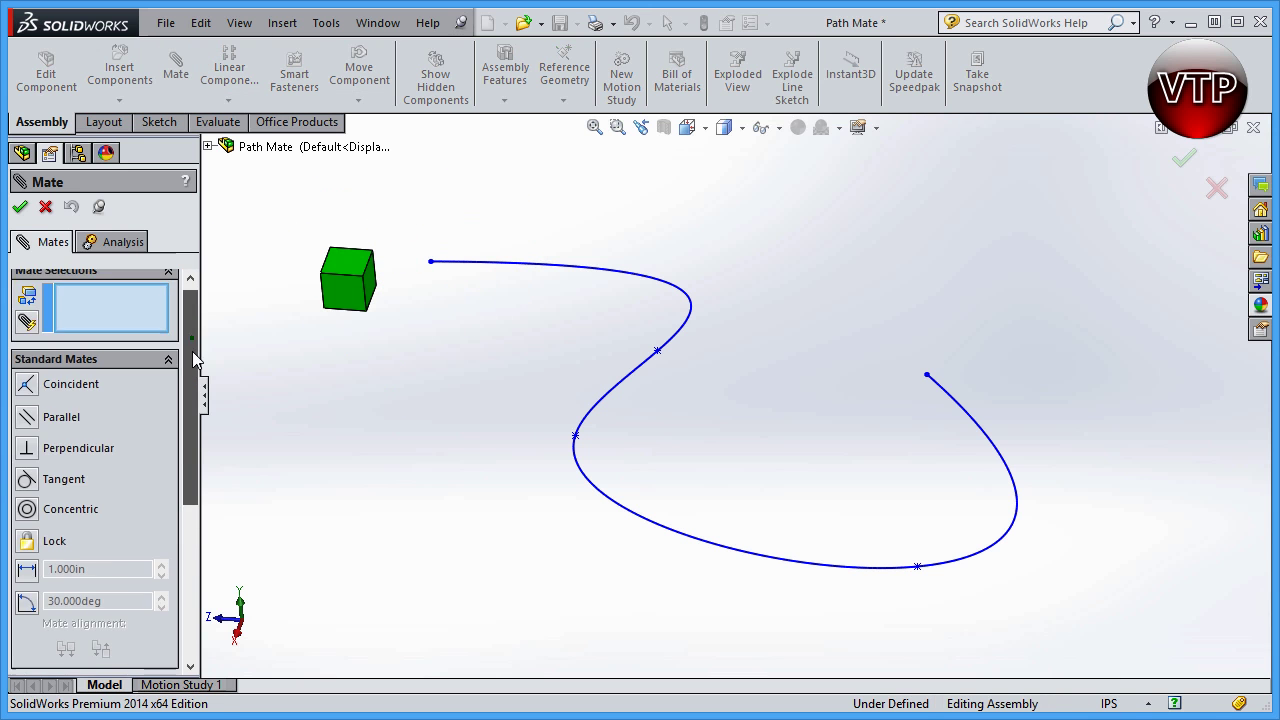
scroll(175, 450, "down", 4)
left_click(167, 397)
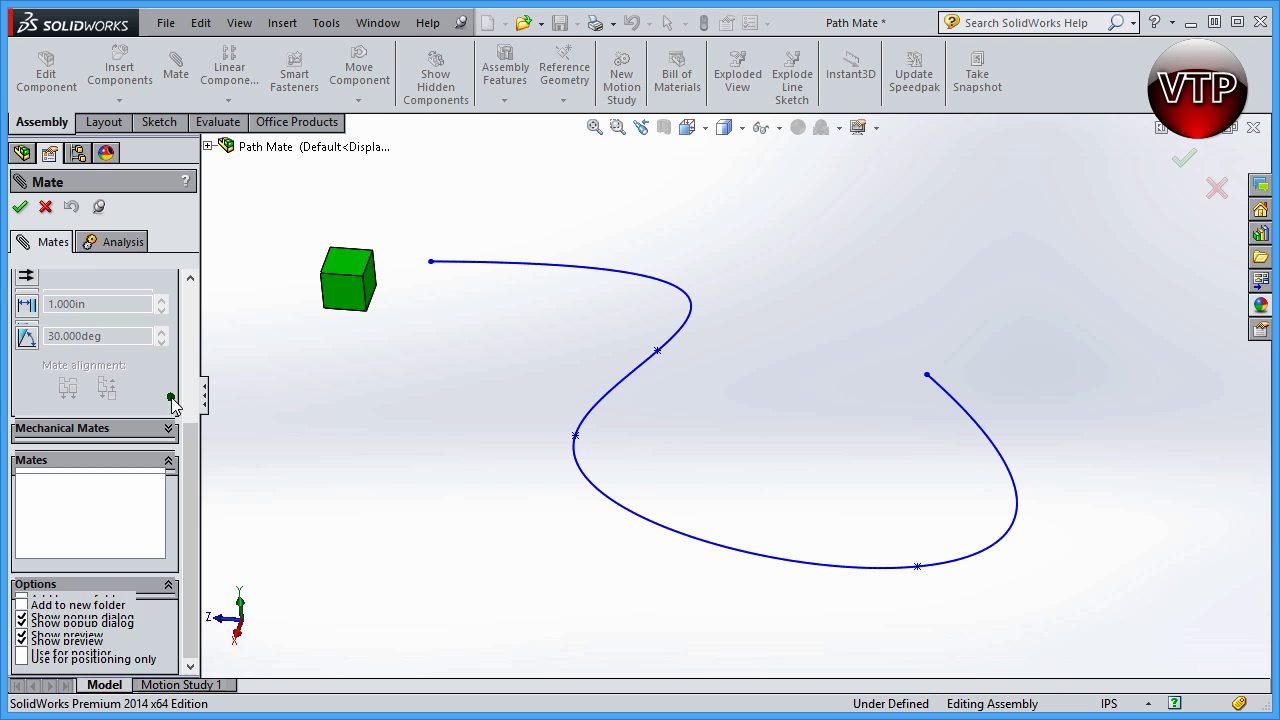
left_click_drag(188, 434, 196, 338)
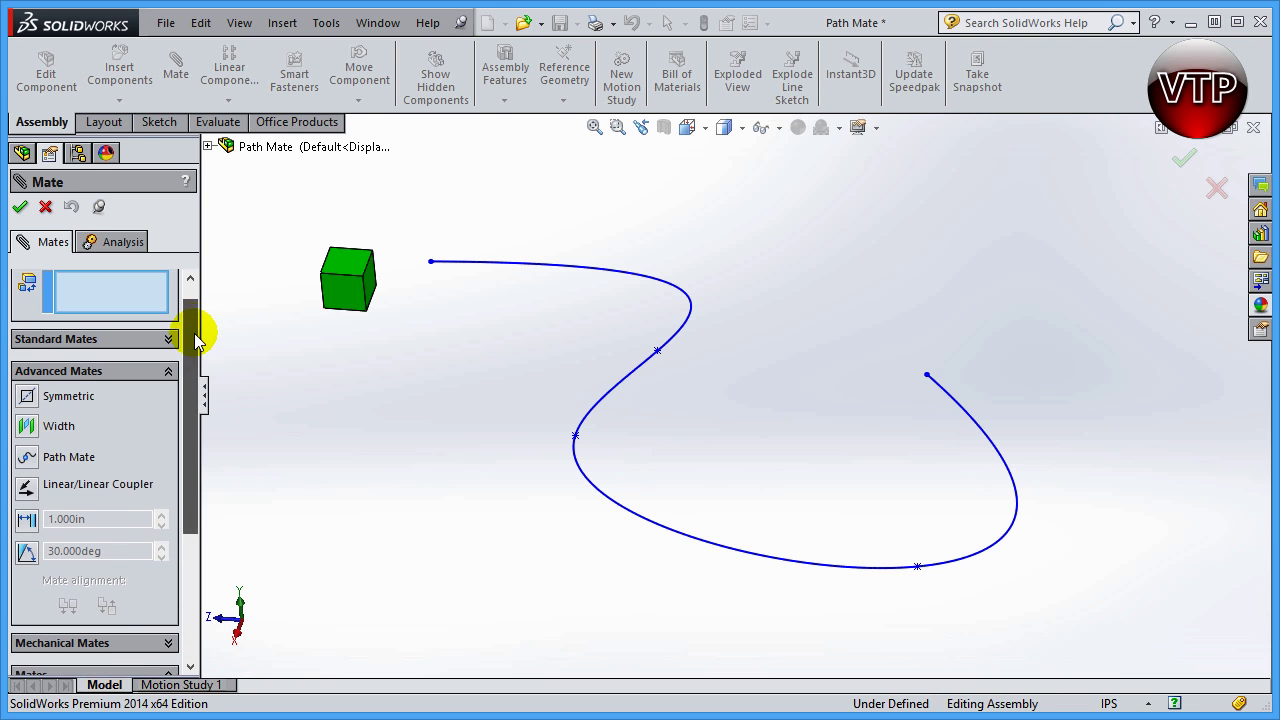
left_click(27, 460)
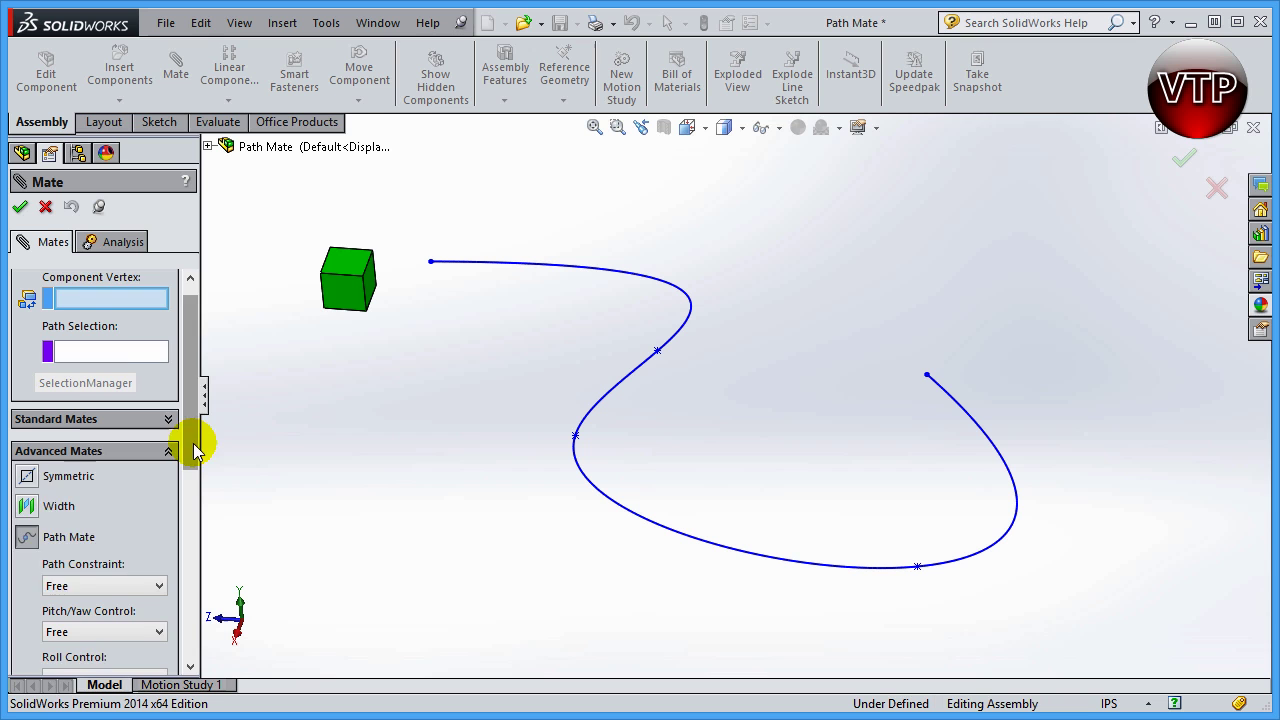
left_click_drag(187, 442, 195, 392)
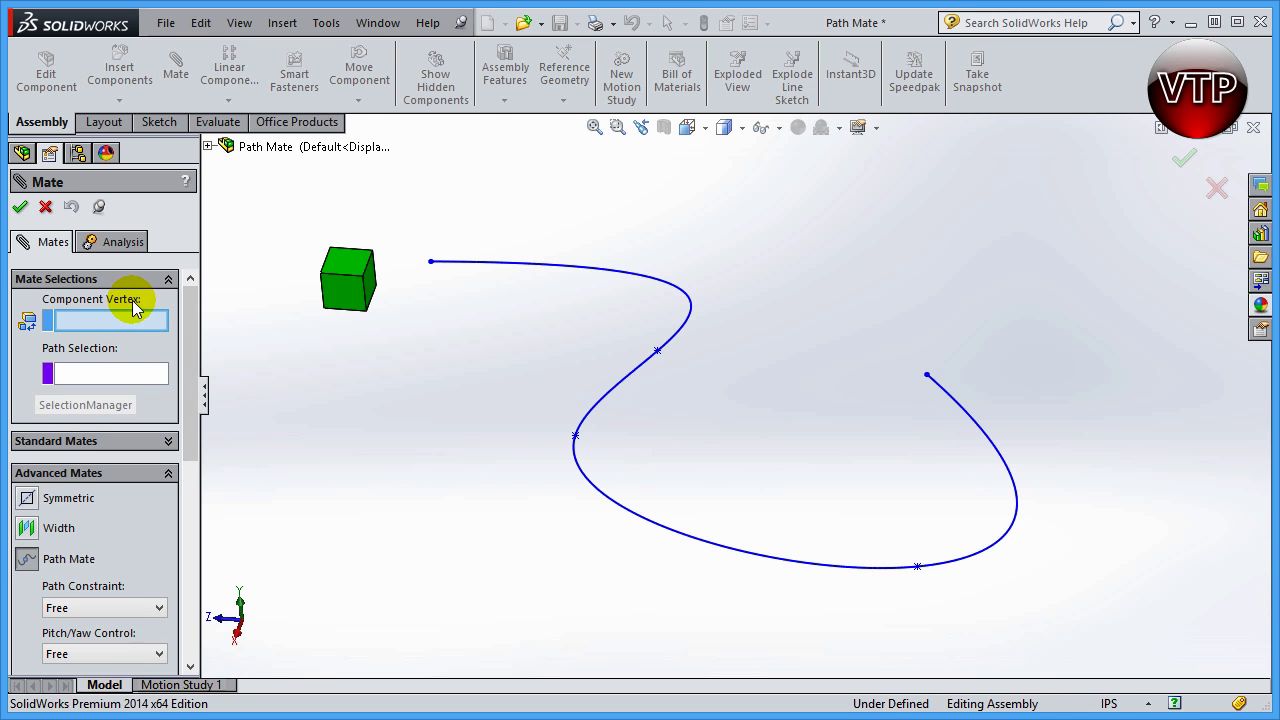
scroll(388, 268, "down", 5)
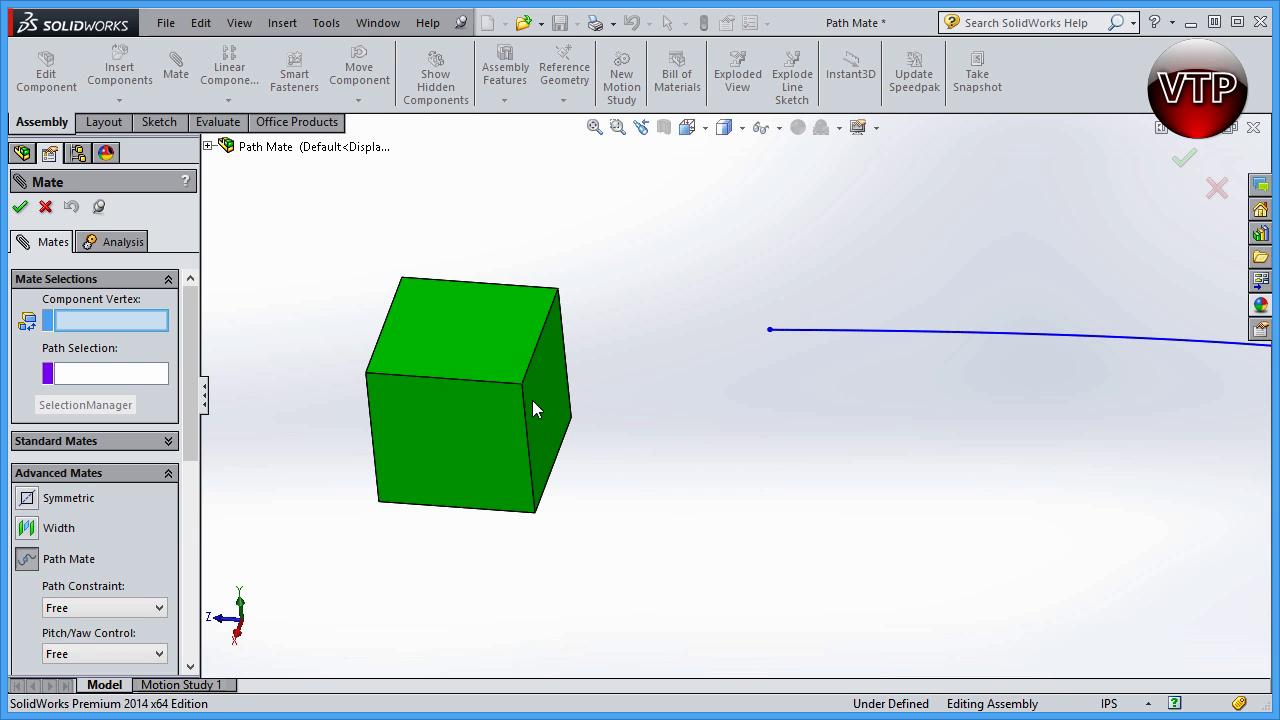
Step: Pick a block corner as Component Vertex and Spline1@Sketch2 as the path
left_click(572, 418)
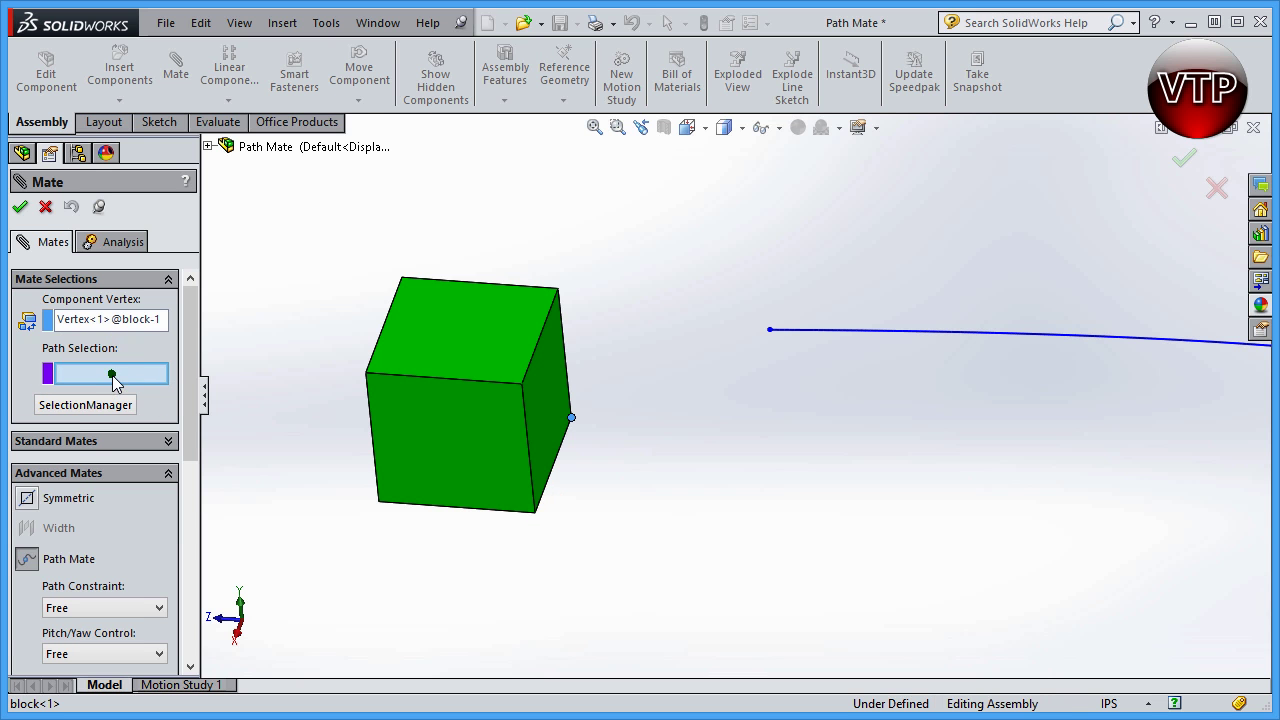
left_click(833, 333)
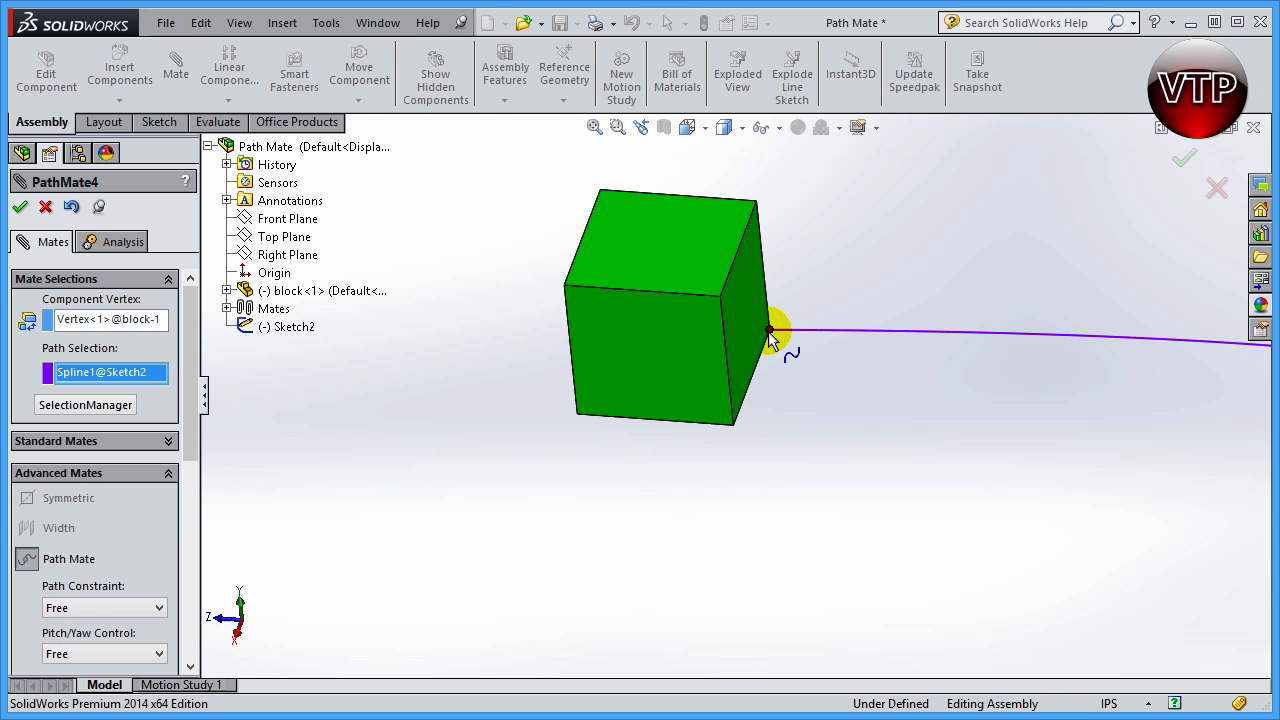
left_click_drag(187, 429, 191, 512)
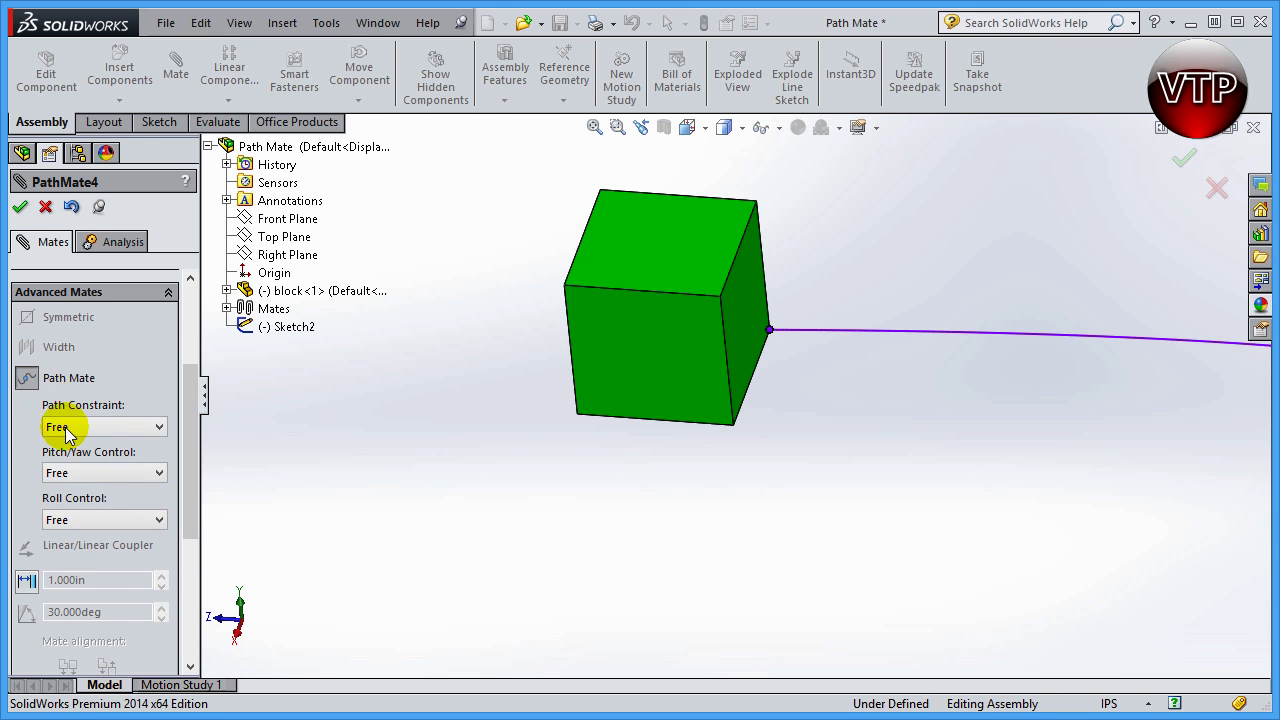
Step: Use Distance Along Path, stepping the distance up from 0.100in and back to 0.000in
left_click(132, 428)
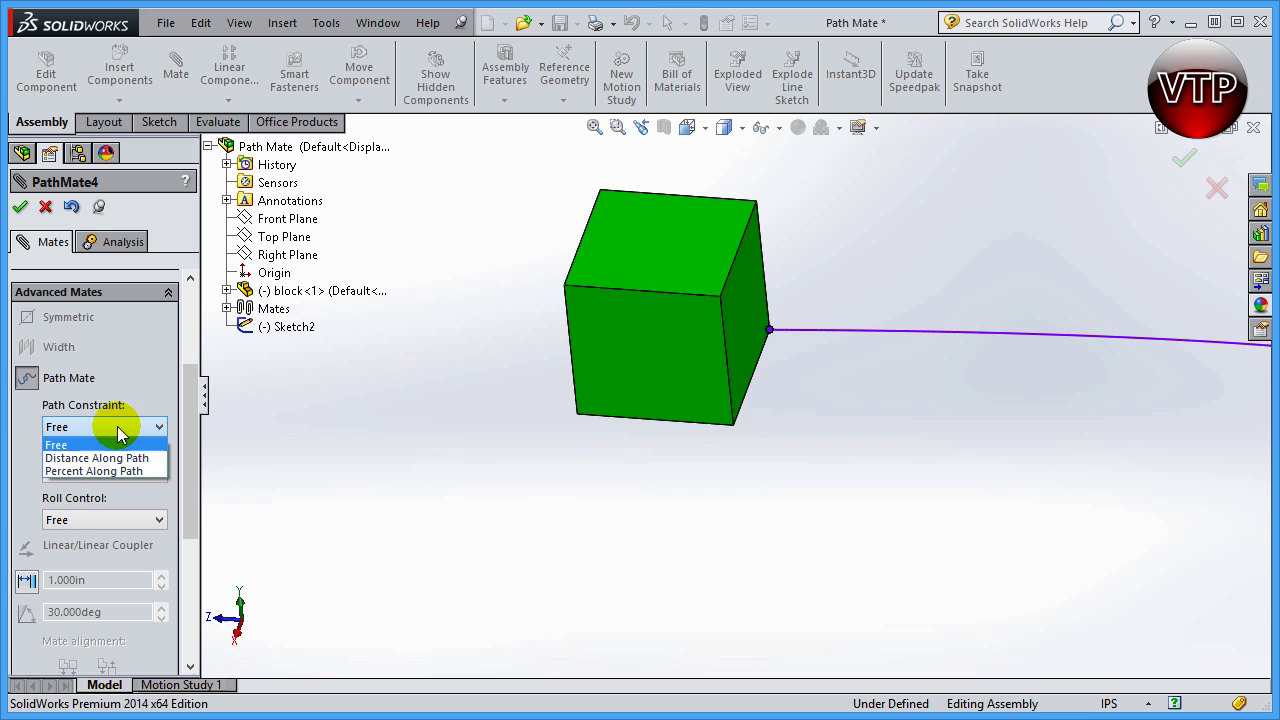
left_click(100, 457)
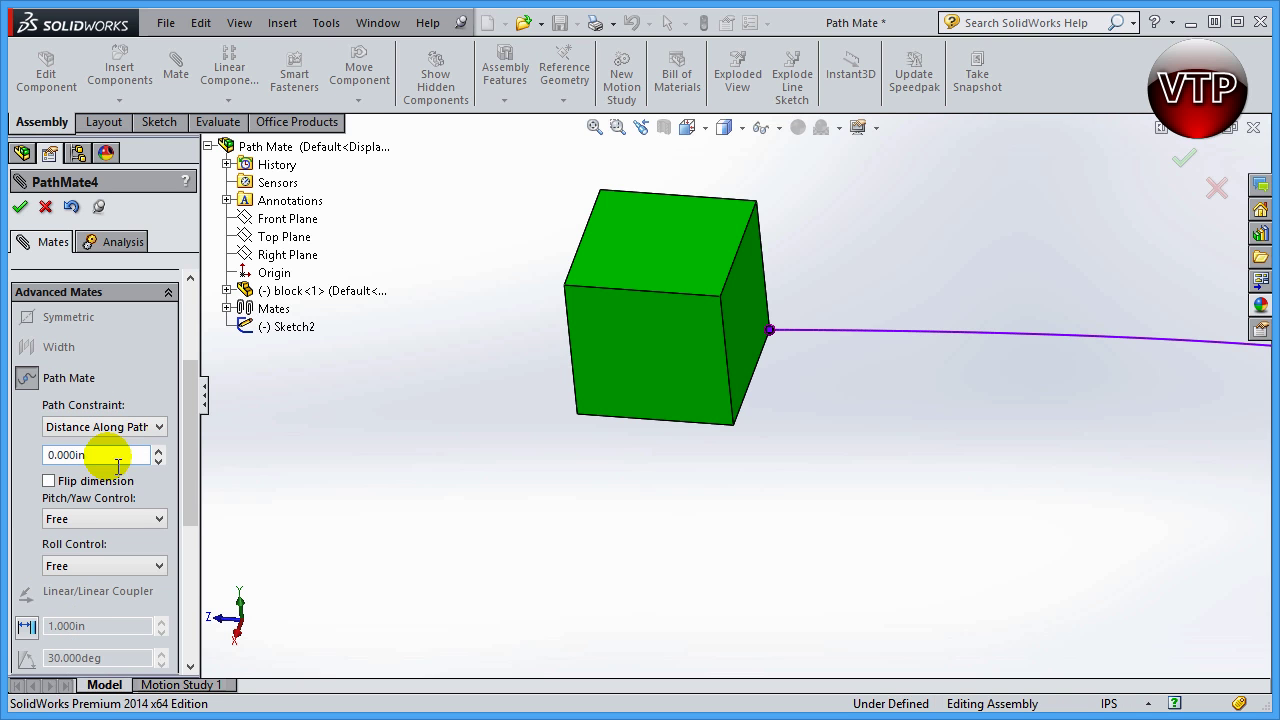
left_click(115, 456)
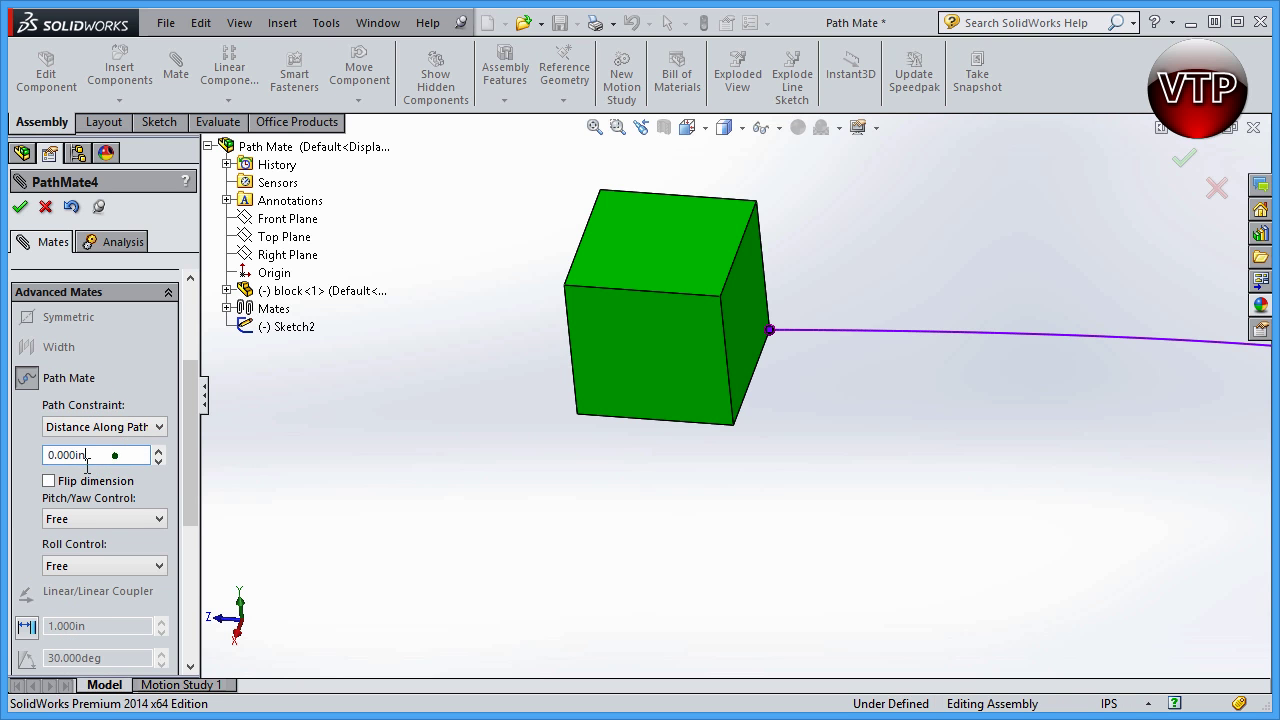
left_click(158, 450)
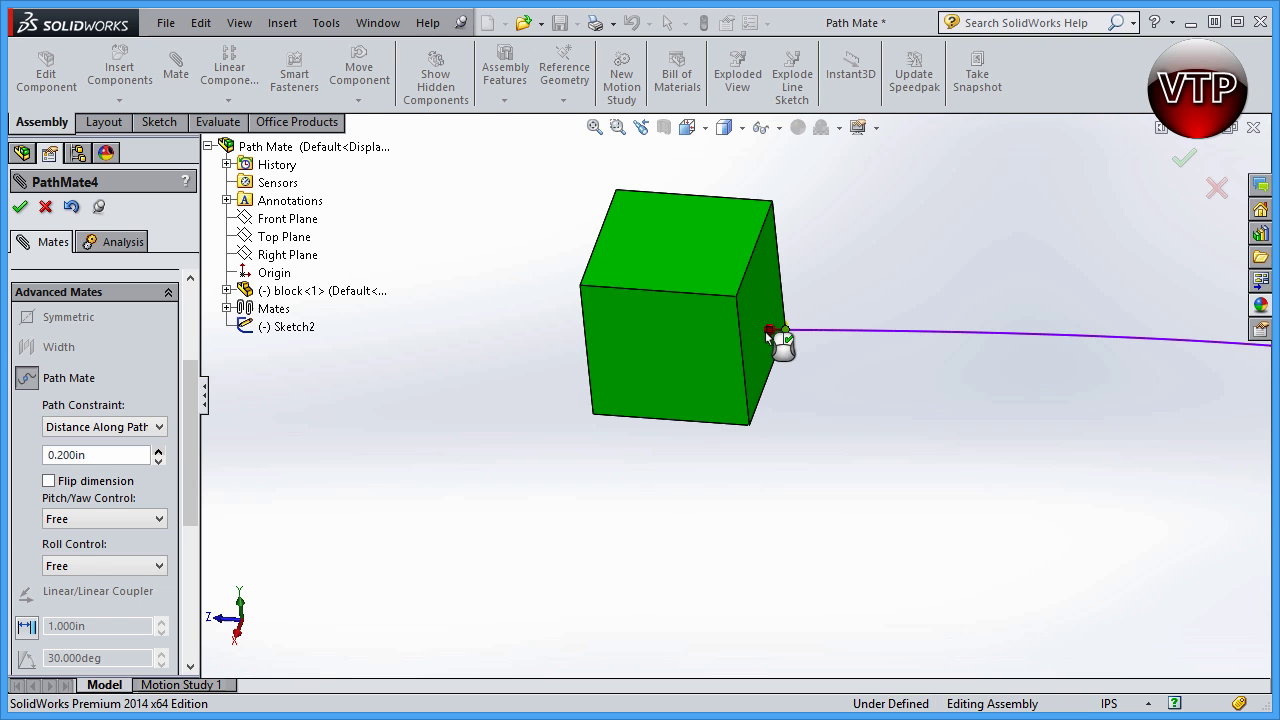
left_click(158, 450)
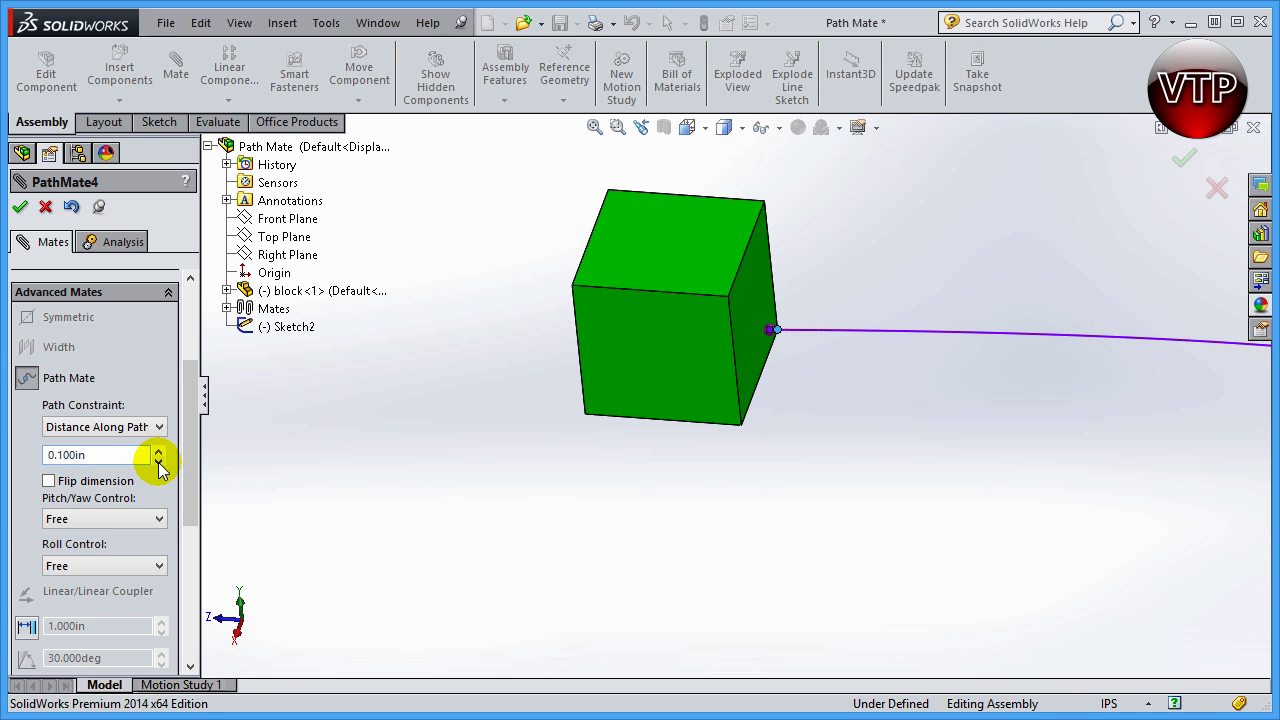
left_click(159, 461)
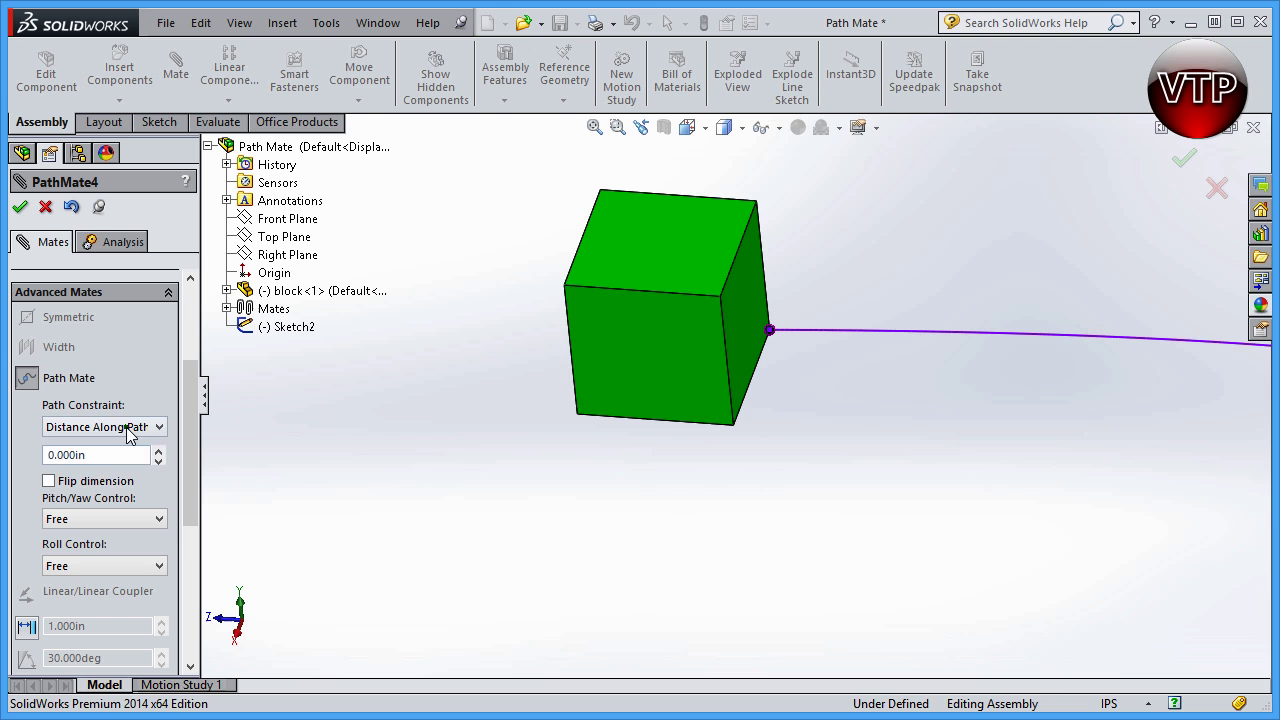
left_click(126, 427)
Step: Place the block at 10% with Percent Along Path and zoom out
left_click(123, 464)
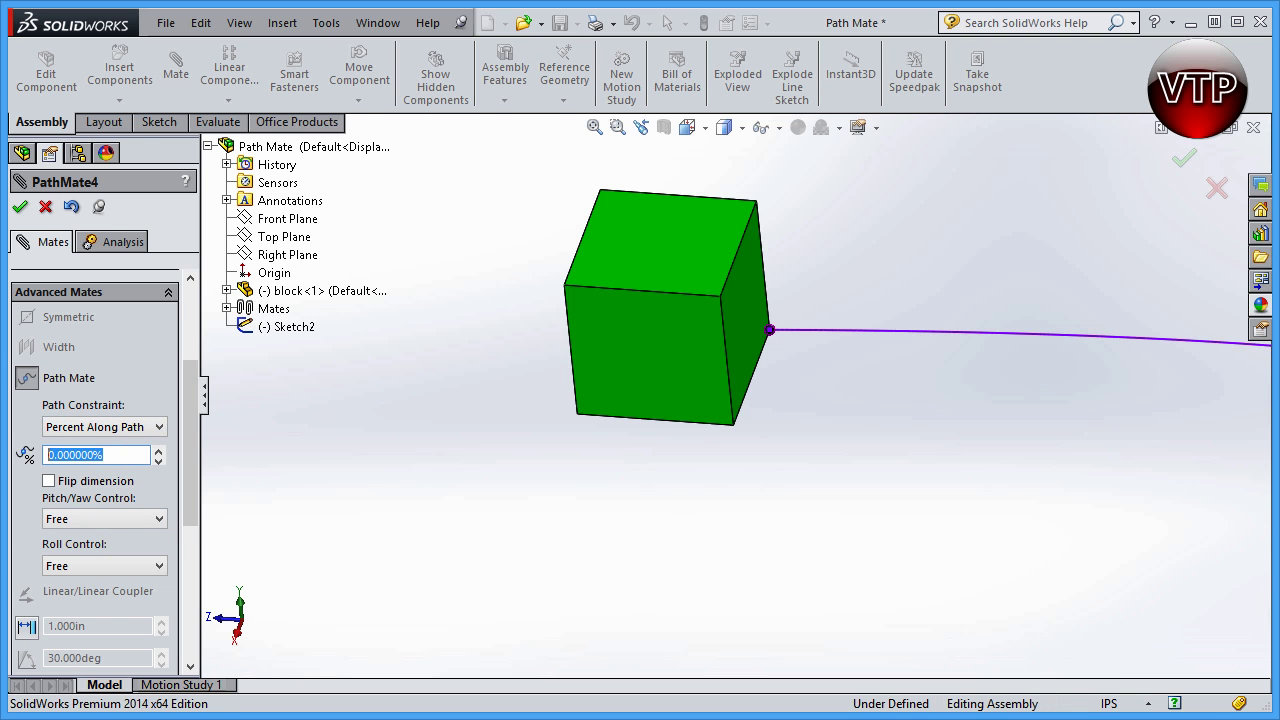
key("Return")
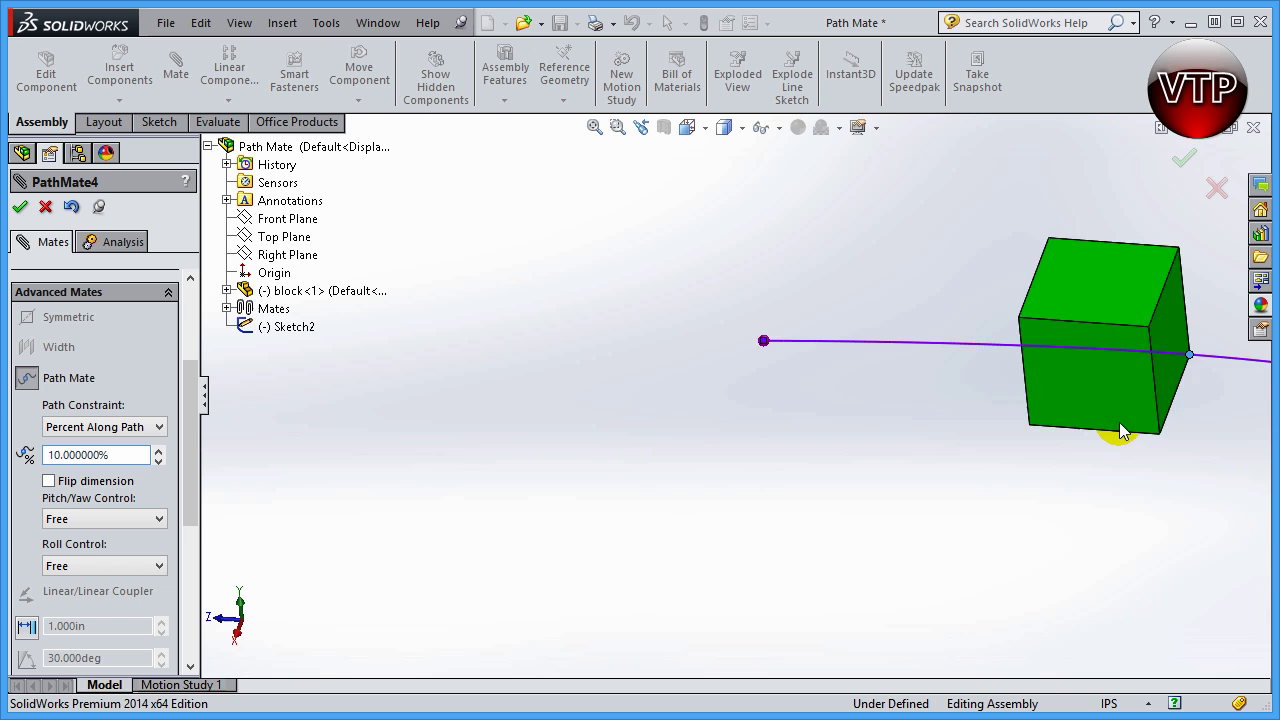
scroll(840, 508, "up", 5)
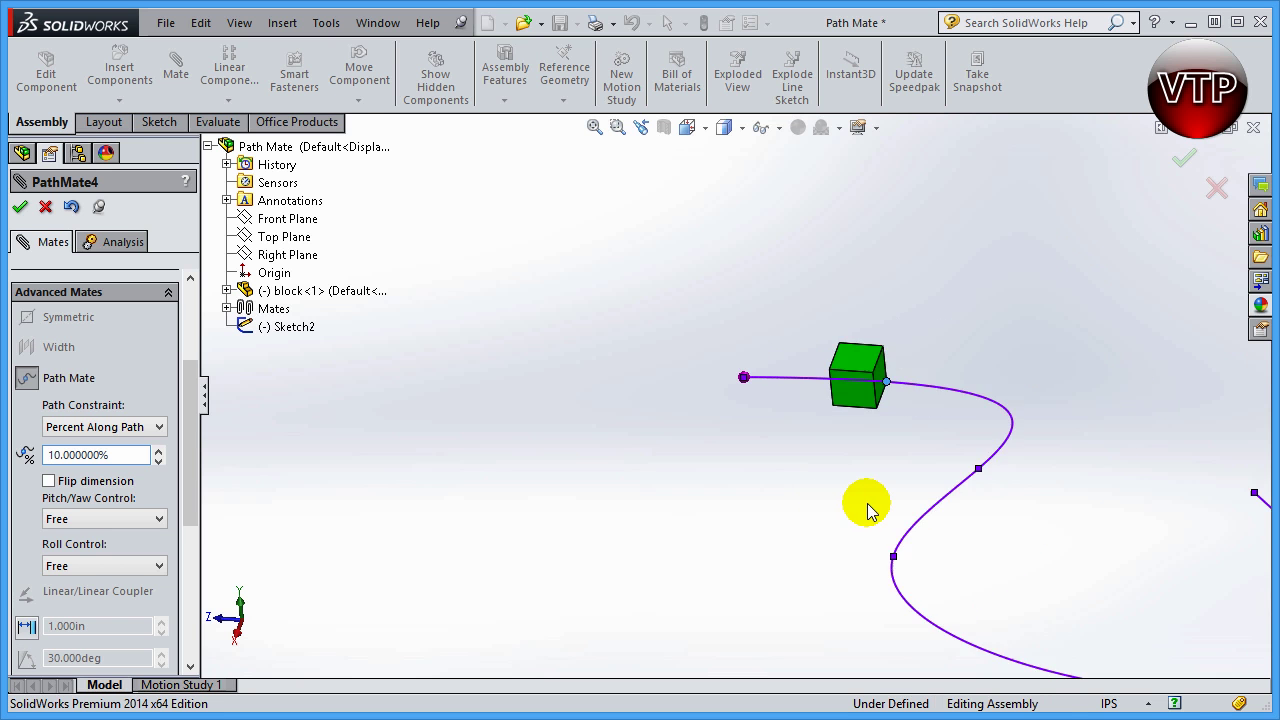
scroll(800, 450, "up", 1)
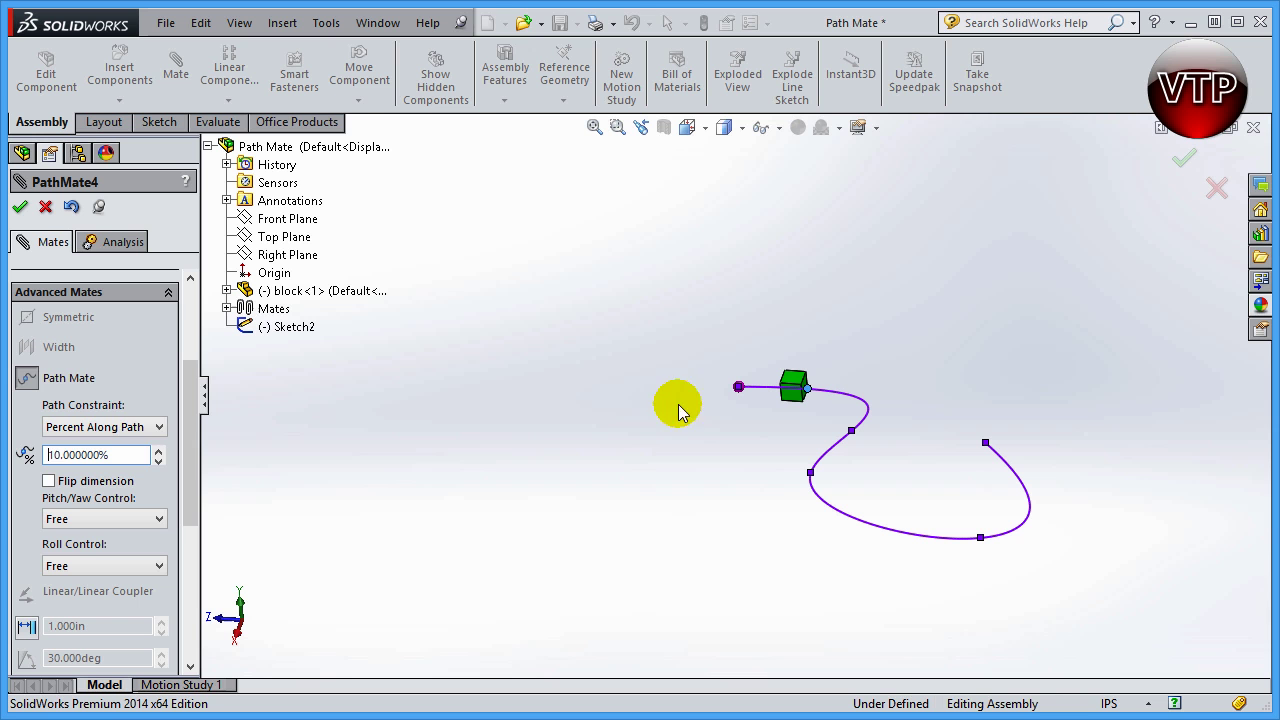
Step: Set Distance Along Path at 6.47302395in, toggling Flip dimension on and back off
left_click(151, 433)
left_click(140, 444)
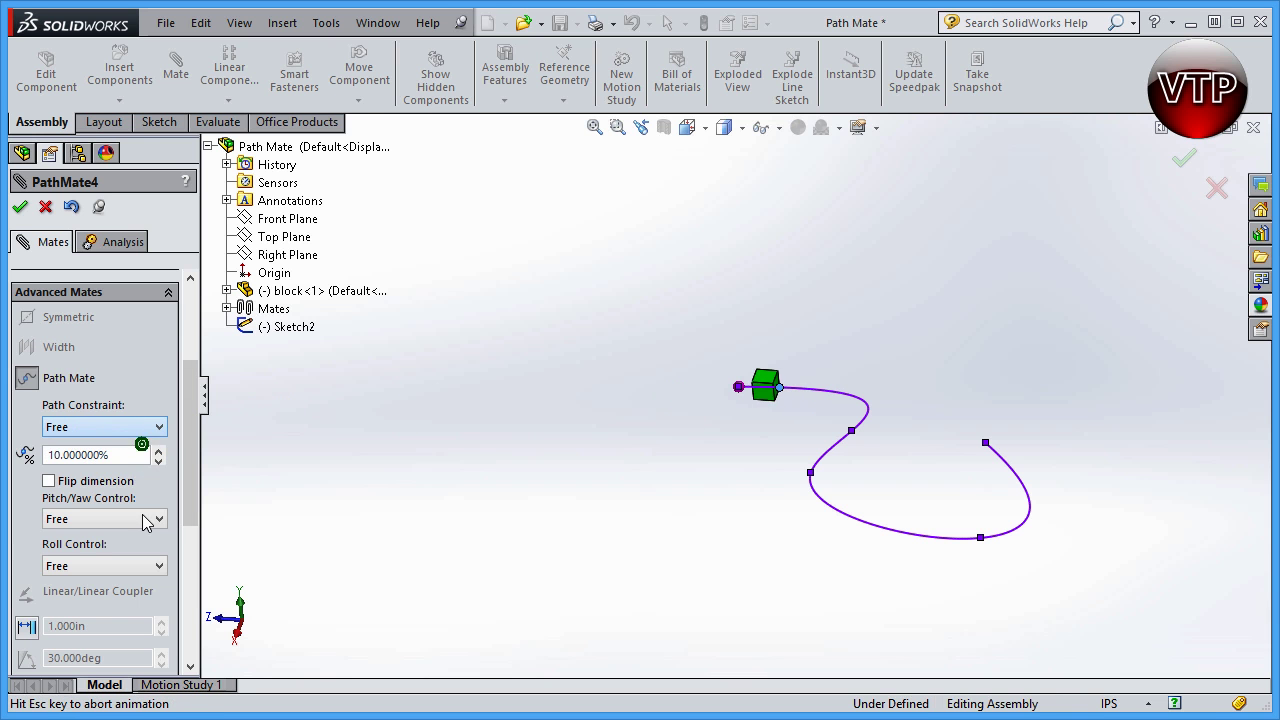
left_click(120, 427)
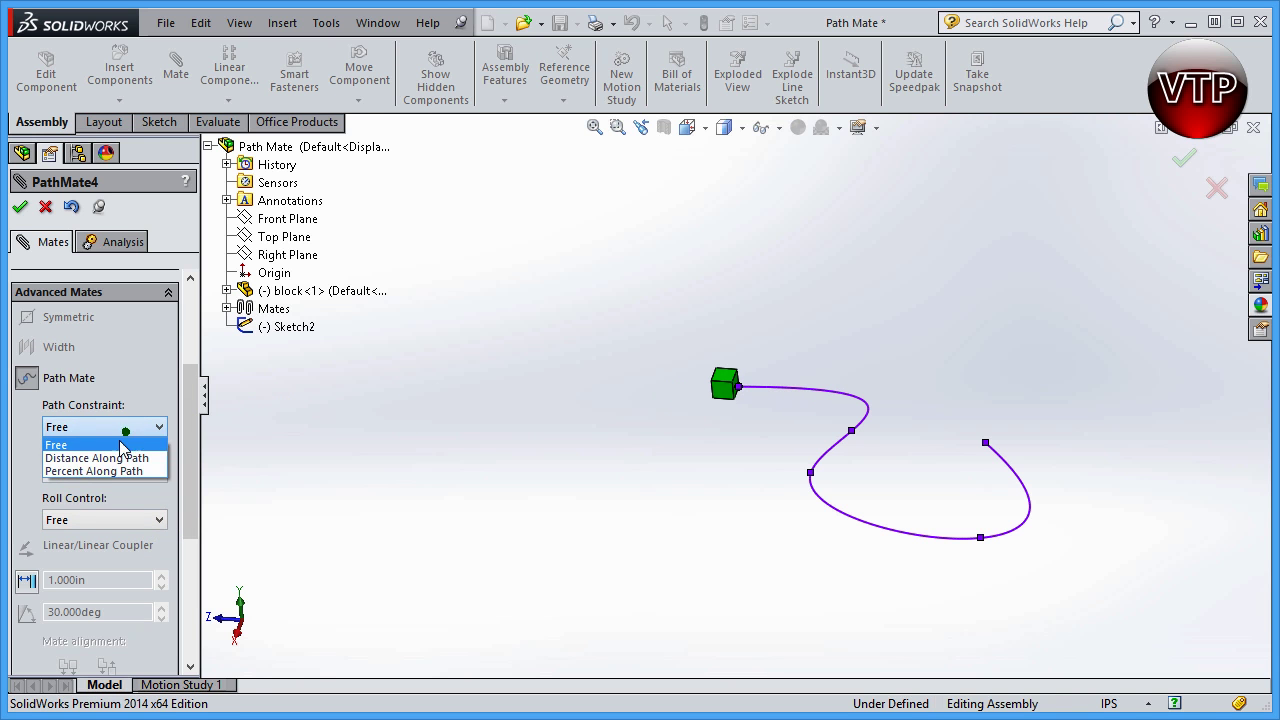
left_click(120, 456)
left_click(126, 434)
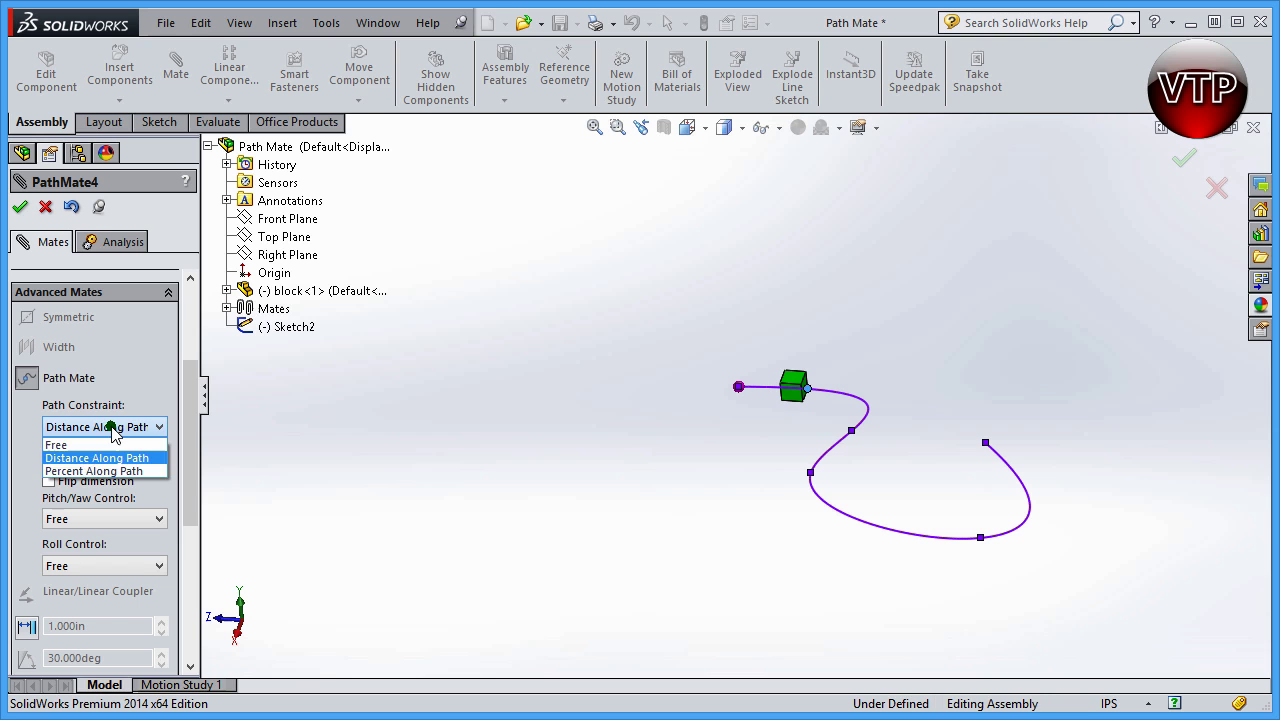
left_click(110, 426)
left_click(49, 482)
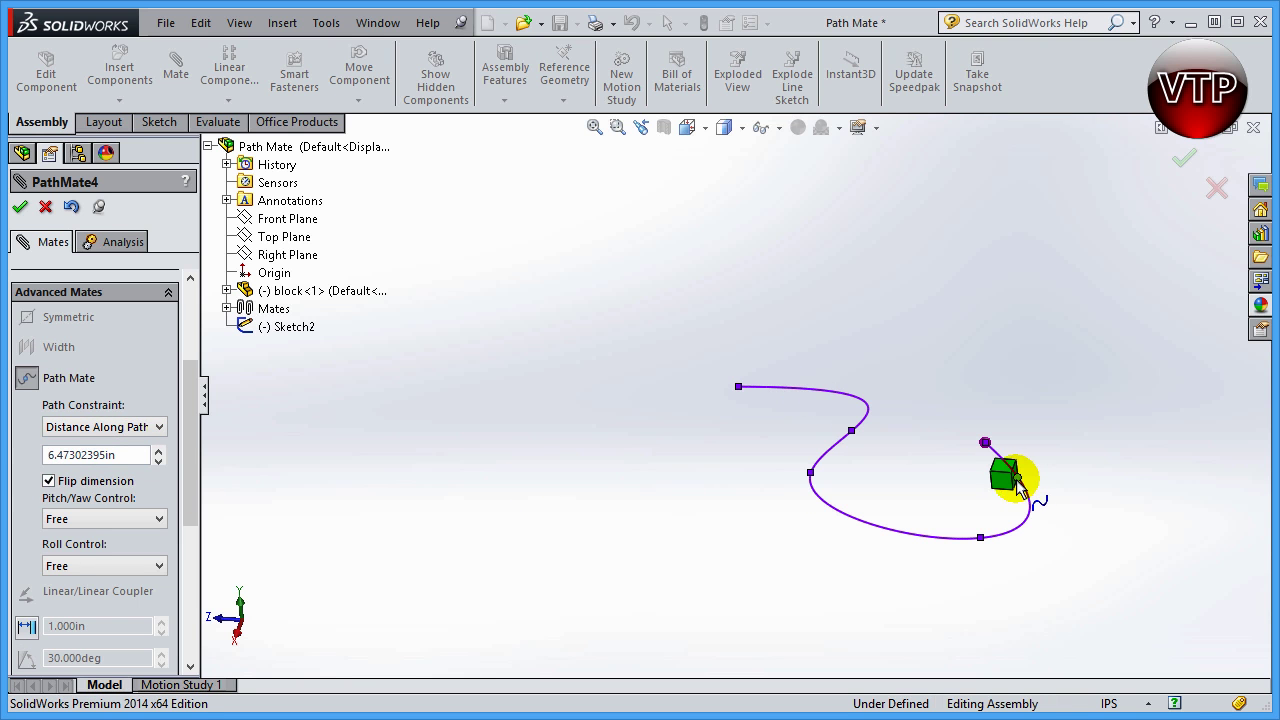
left_click(56, 483)
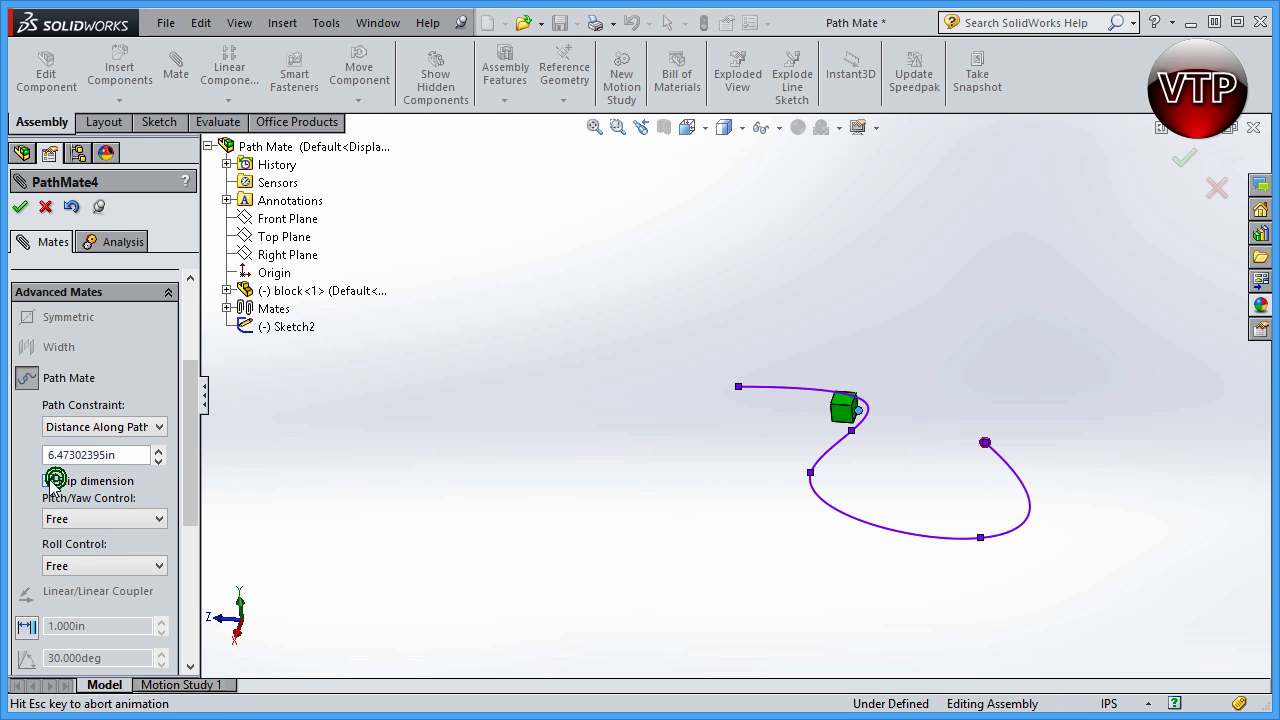
left_click(95, 518)
left_click(100, 534)
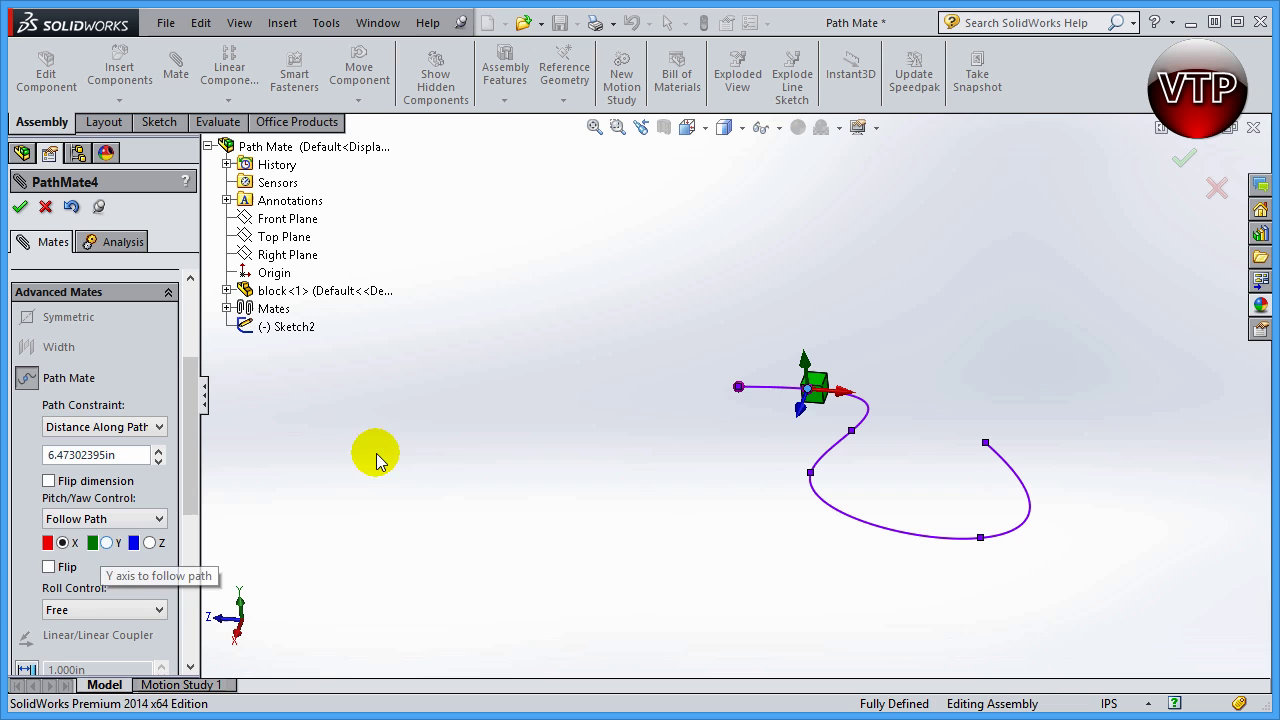
left_click(106, 542)
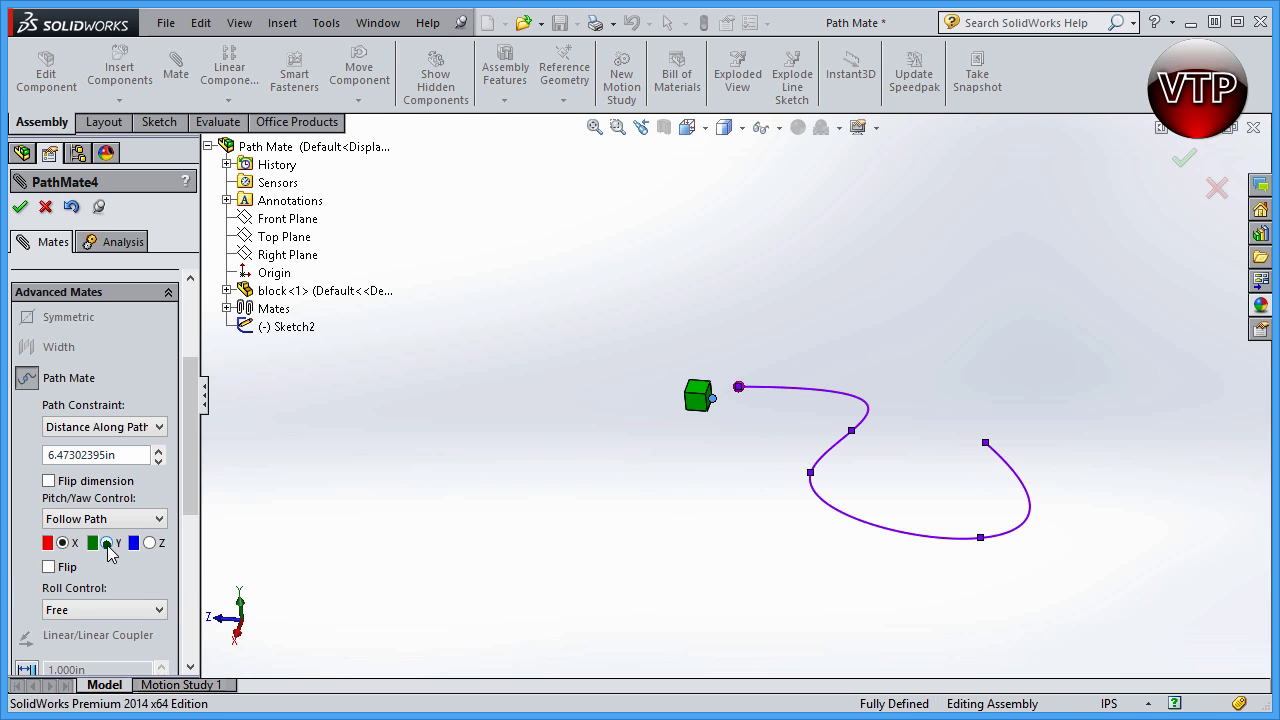
left_click(149, 543)
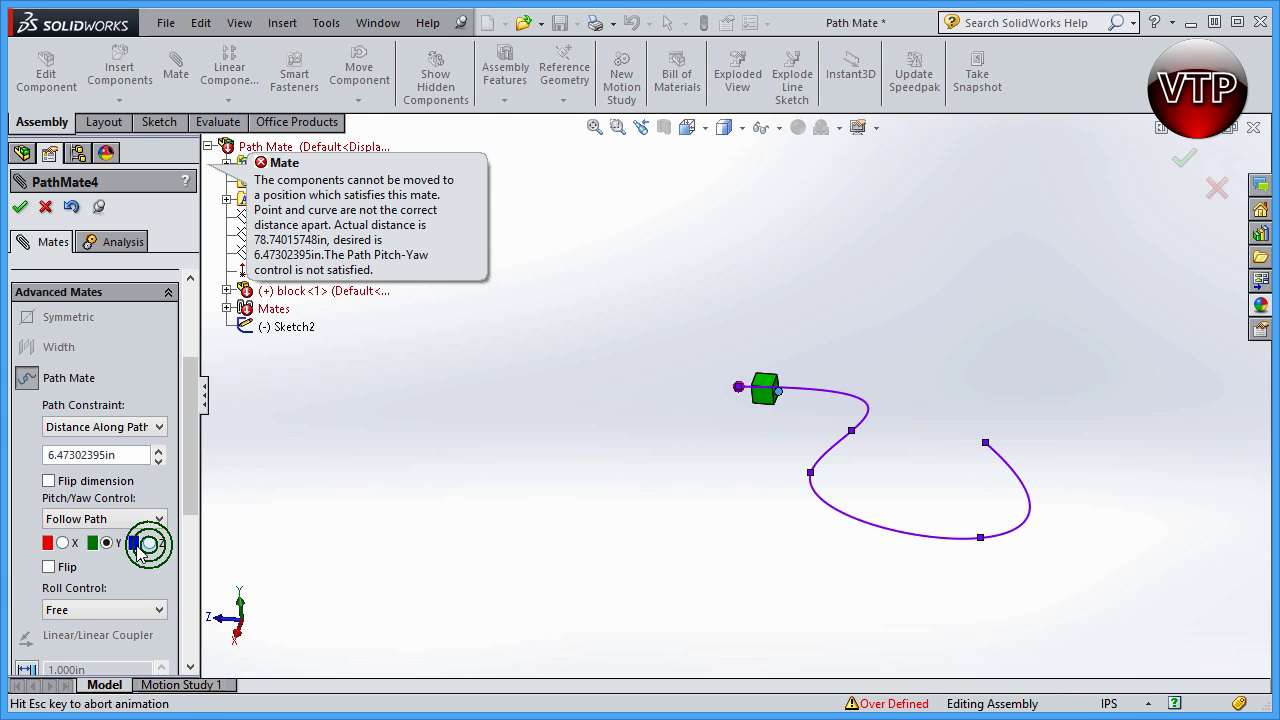
left_click(49, 567)
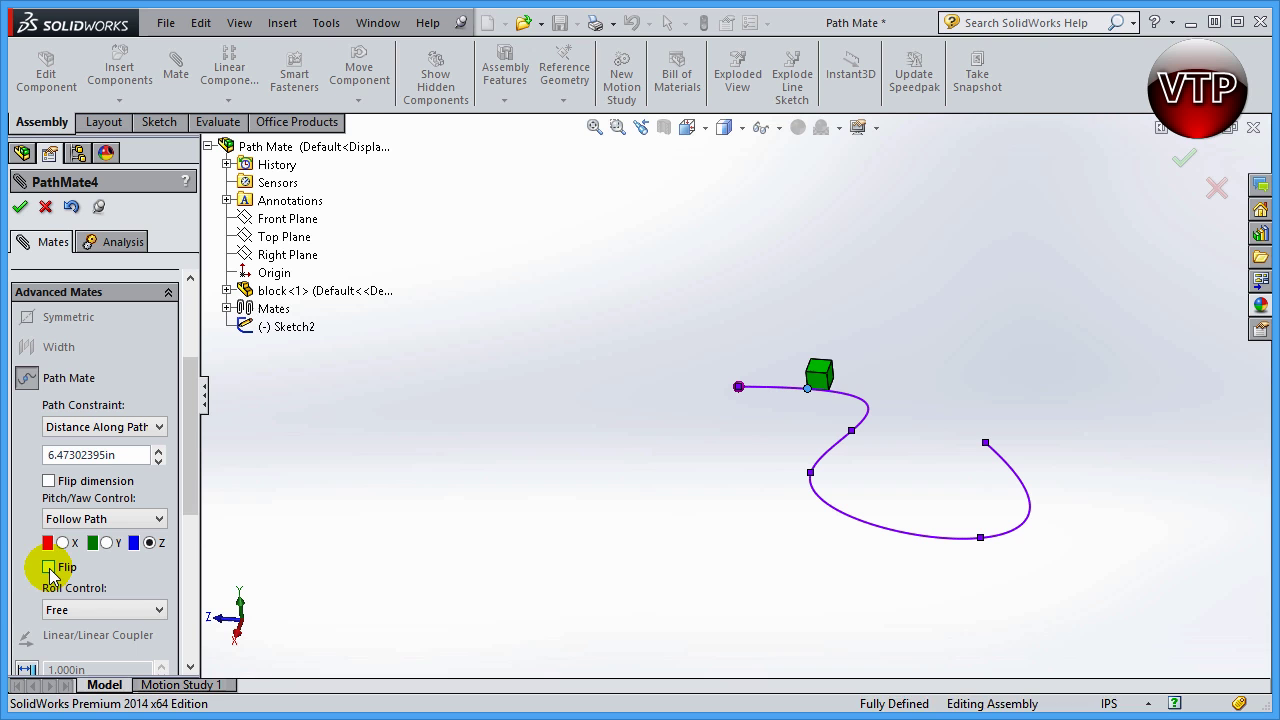
left_click(49, 567)
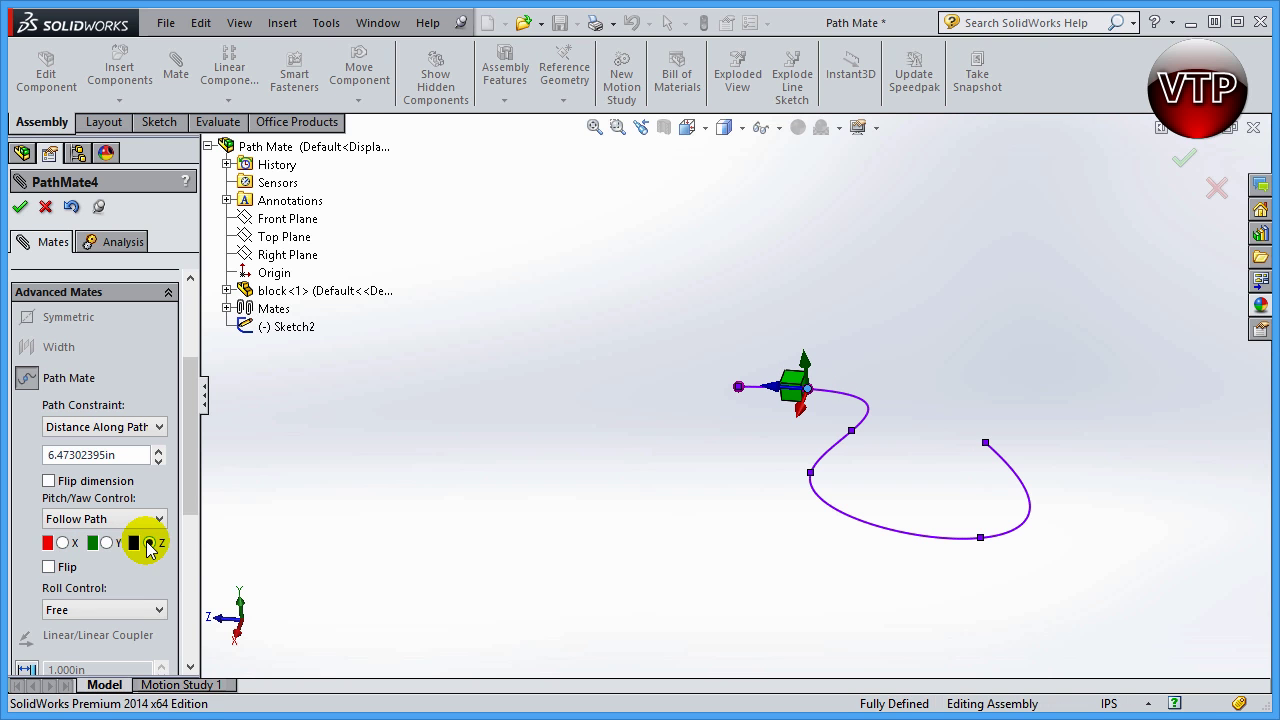
left_click(106, 542)
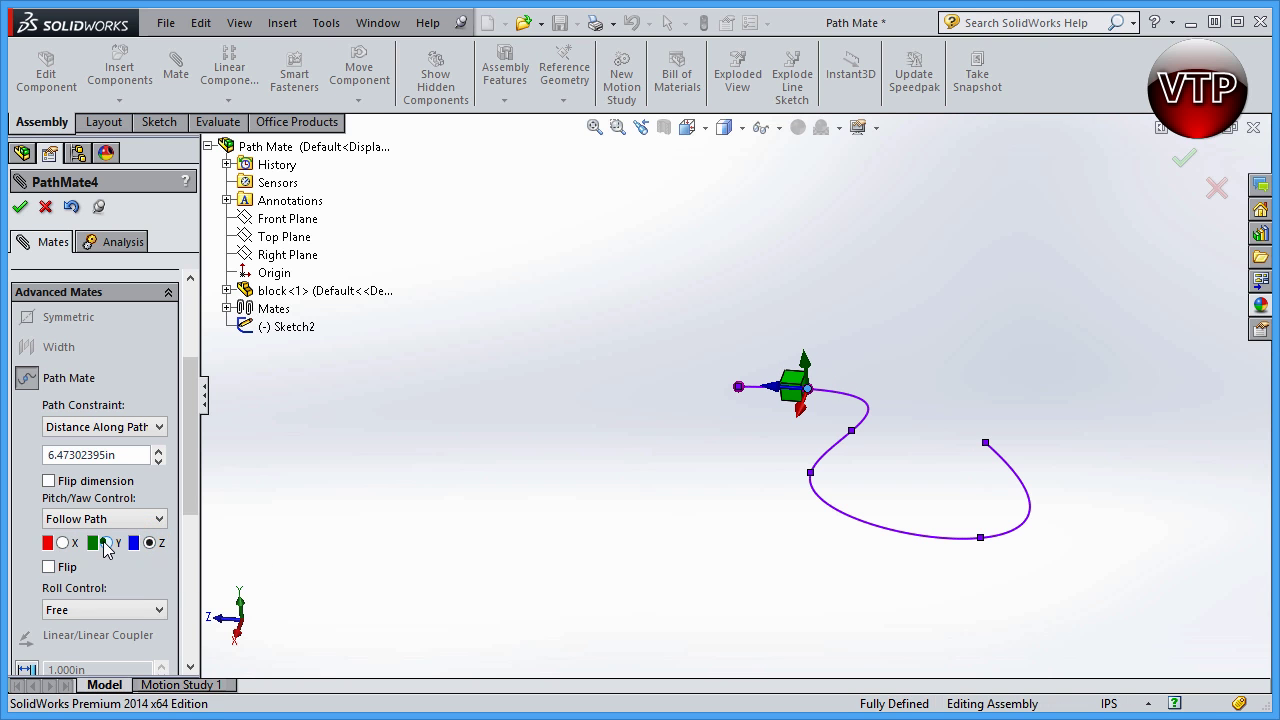
left_click(49, 567)
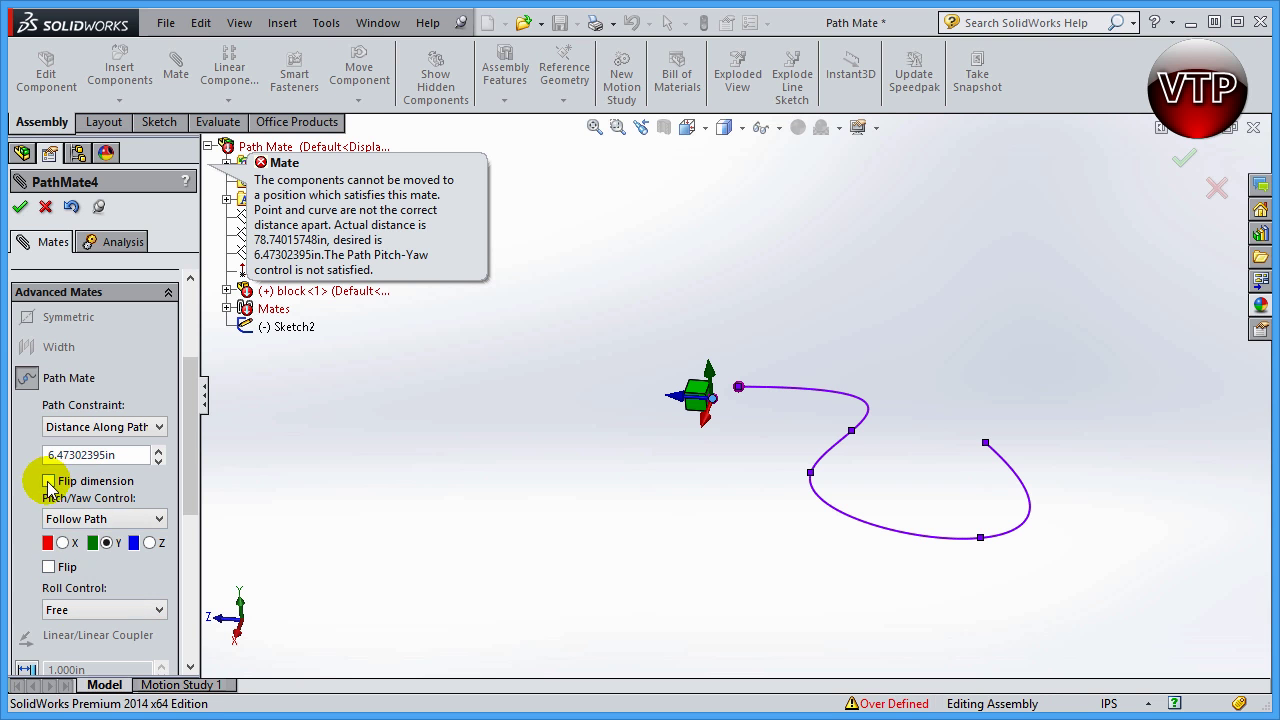
left_click(99, 521)
Step: Set pitch/yaw to Free, try Up Vector roll control, then return roll to Free
left_click(97, 537)
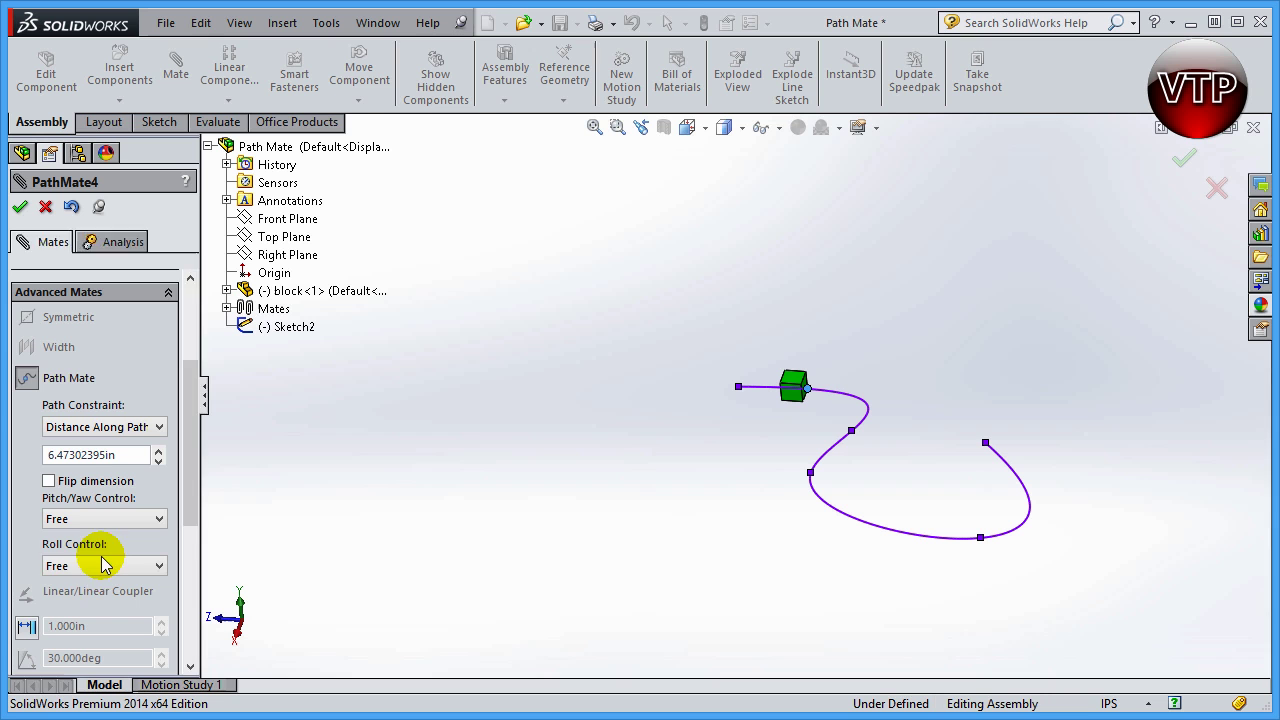
left_click(113, 564)
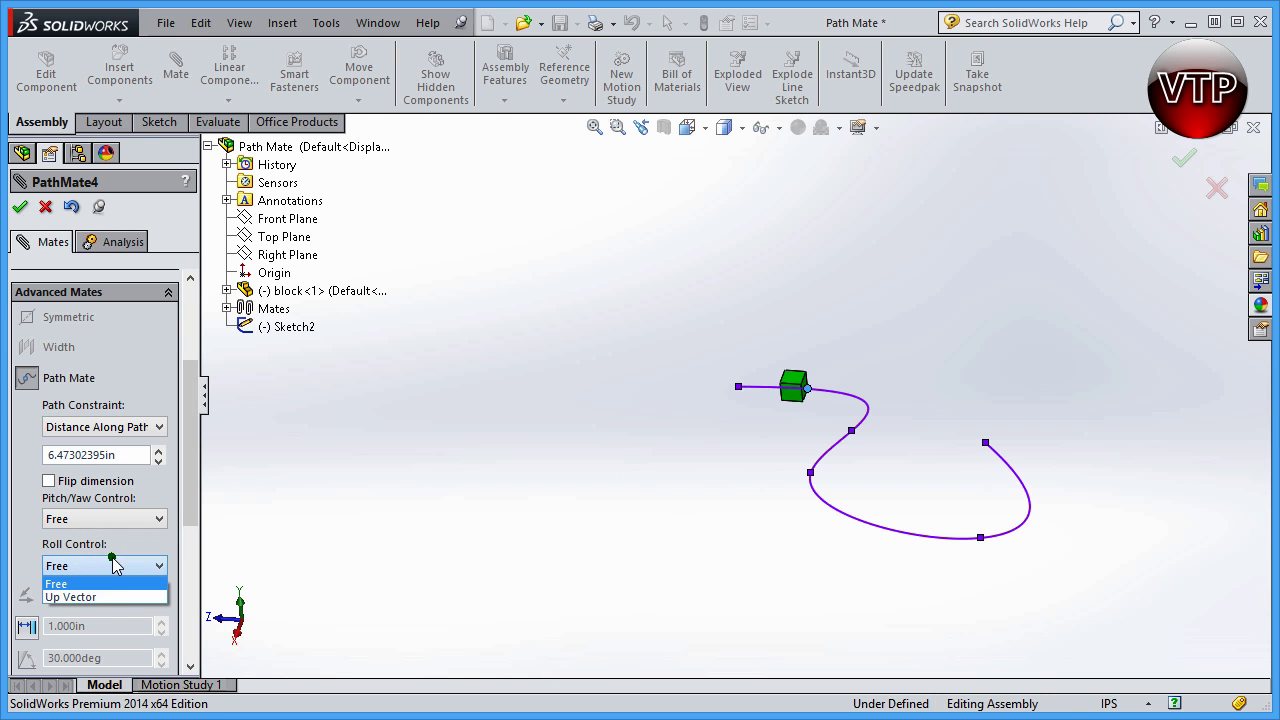
left_click(108, 597)
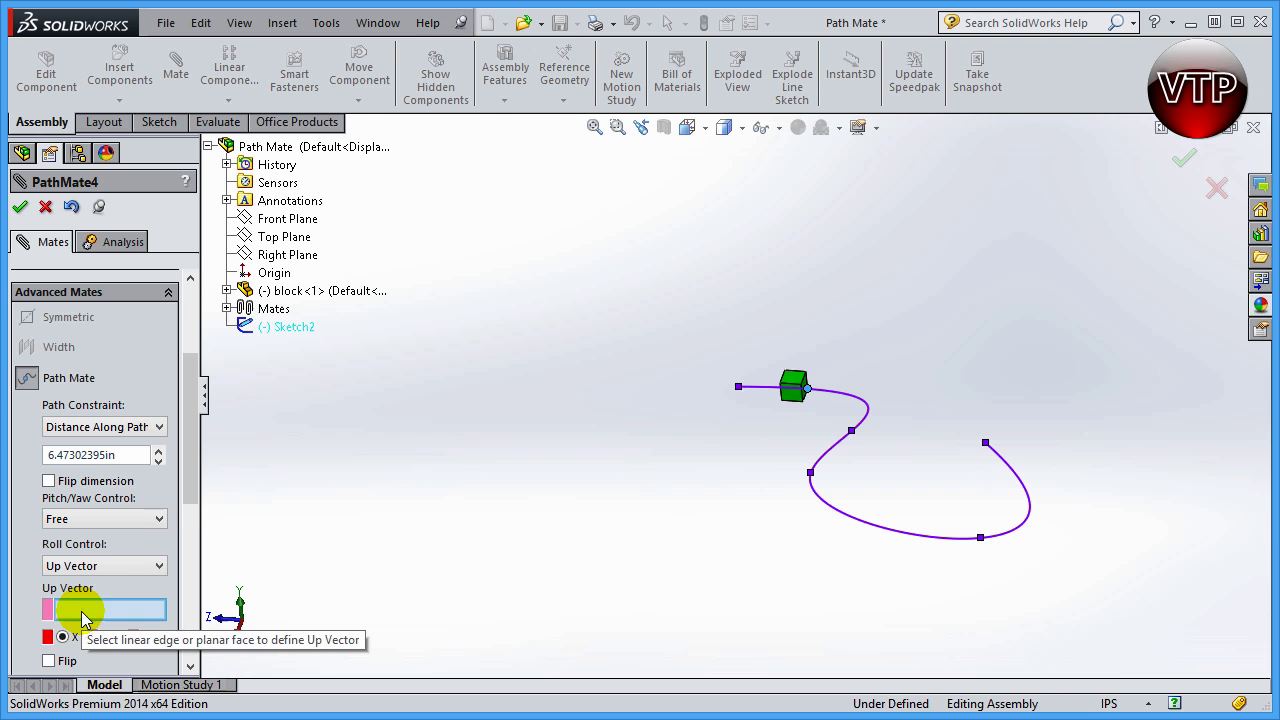
scroll(185, 505, "down", 3)
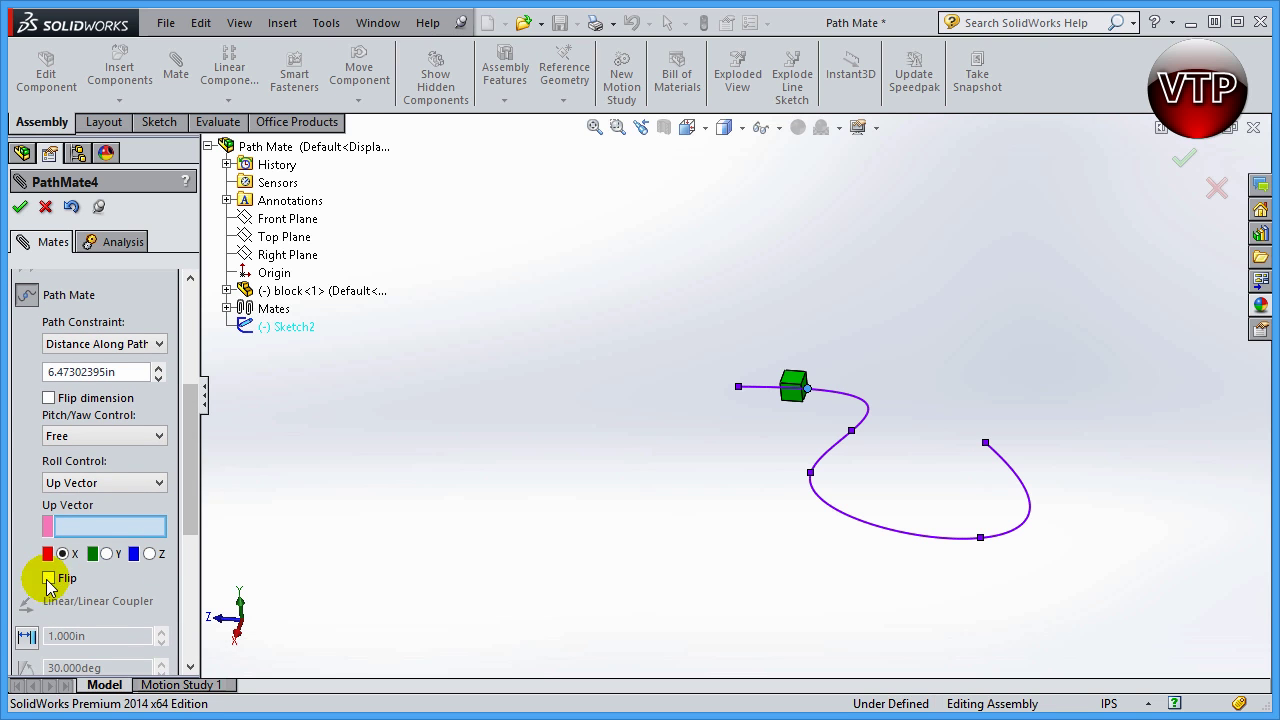
left_click(75, 483)
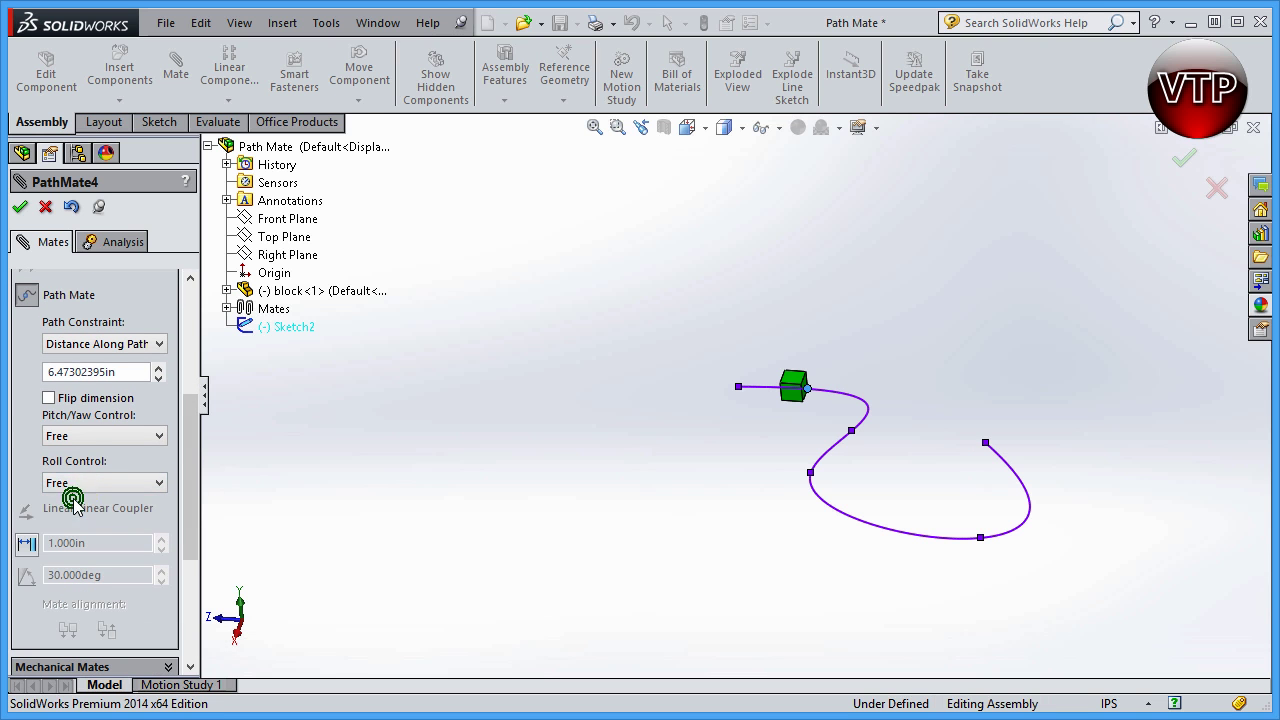
Step: Set Path Constraint to Free and accept PathMate4, closing the Mate command
left_click(118, 345)
left_click(108, 358)
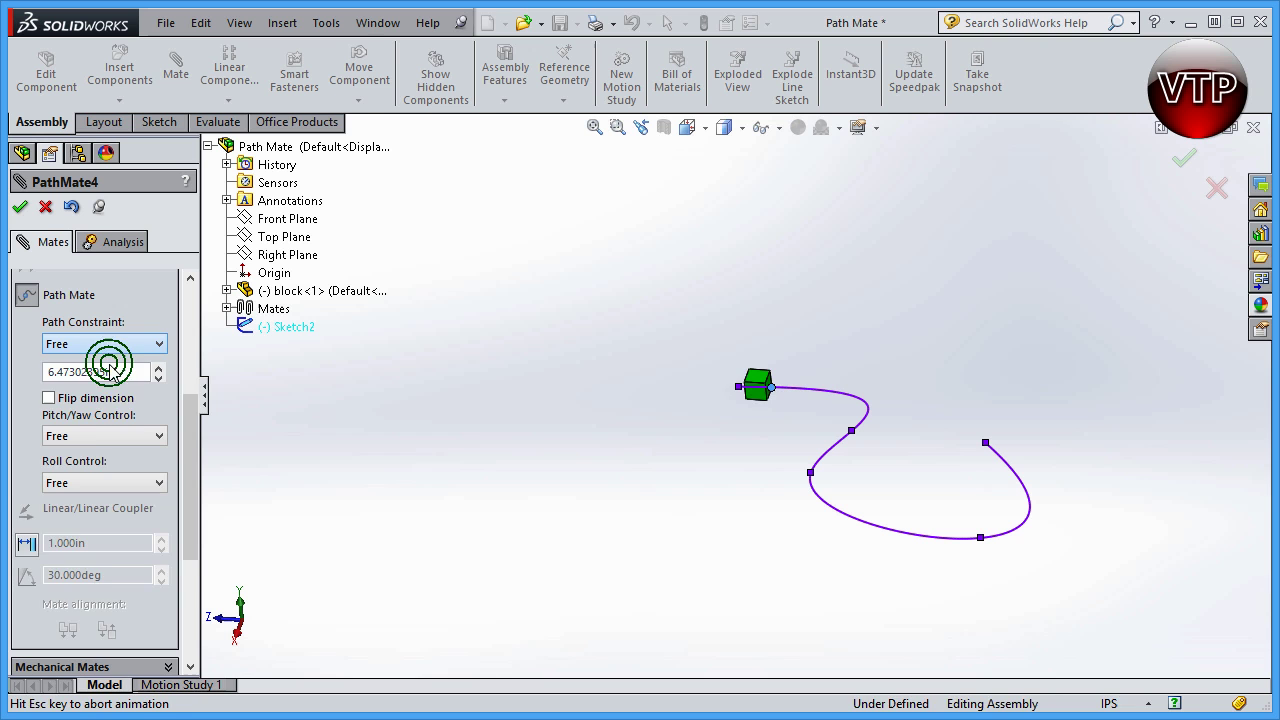
left_click_drag(194, 460, 200, 340)
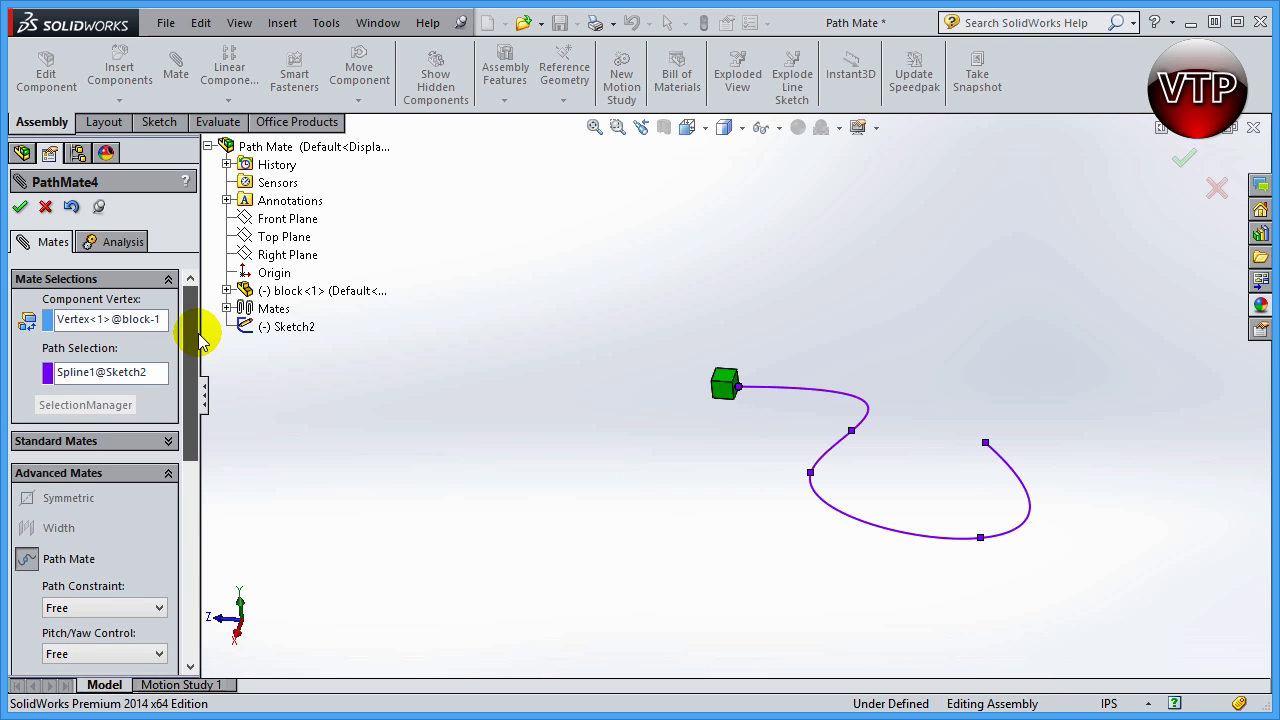
left_click(22, 214)
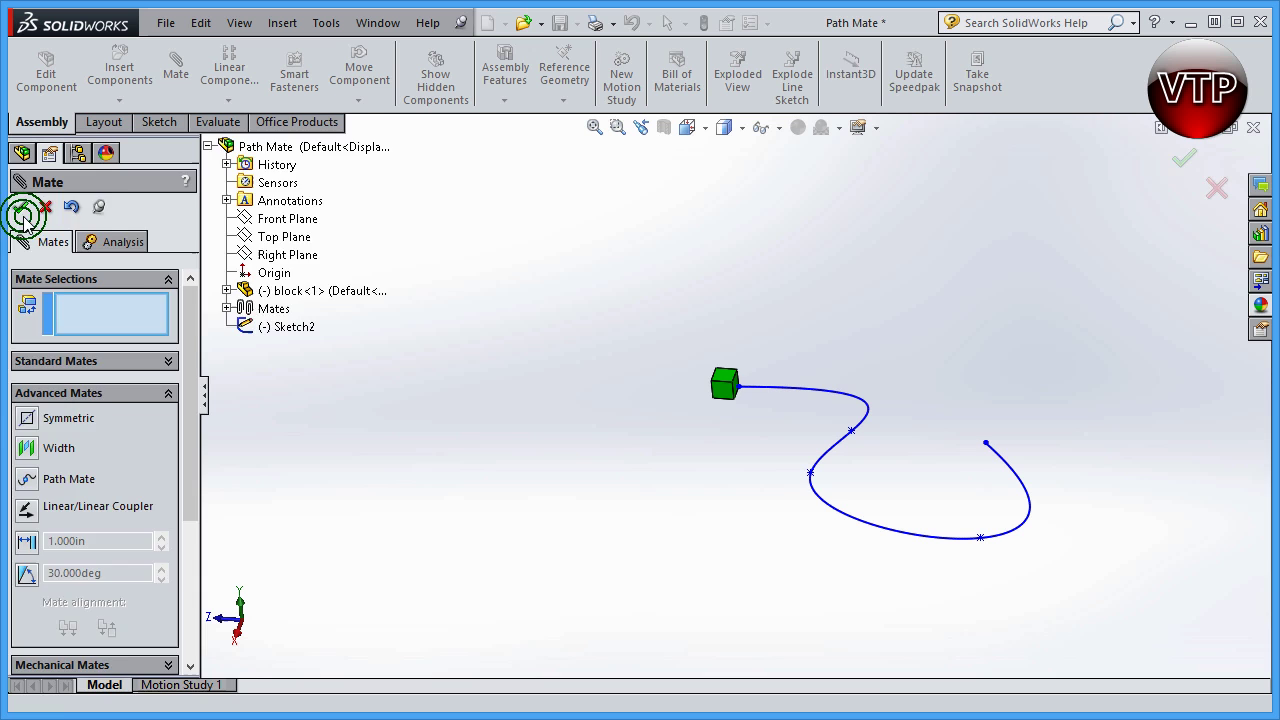
left_click(22, 214)
Step: Drag the block back and forth along the spline, leaving it on the lower bend
scroll(1062, 465, "down", 3)
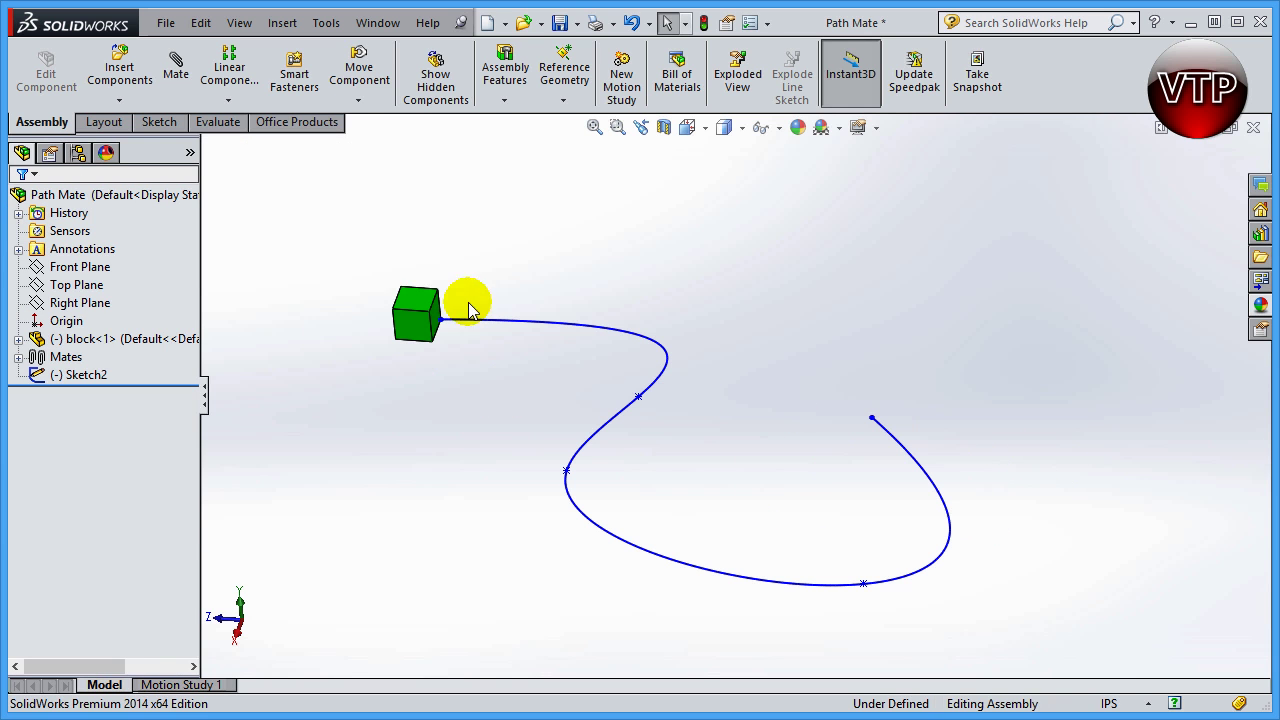
left_click_drag(415, 310, 711, 597)
left_click_drag(618, 607, 568, 460)
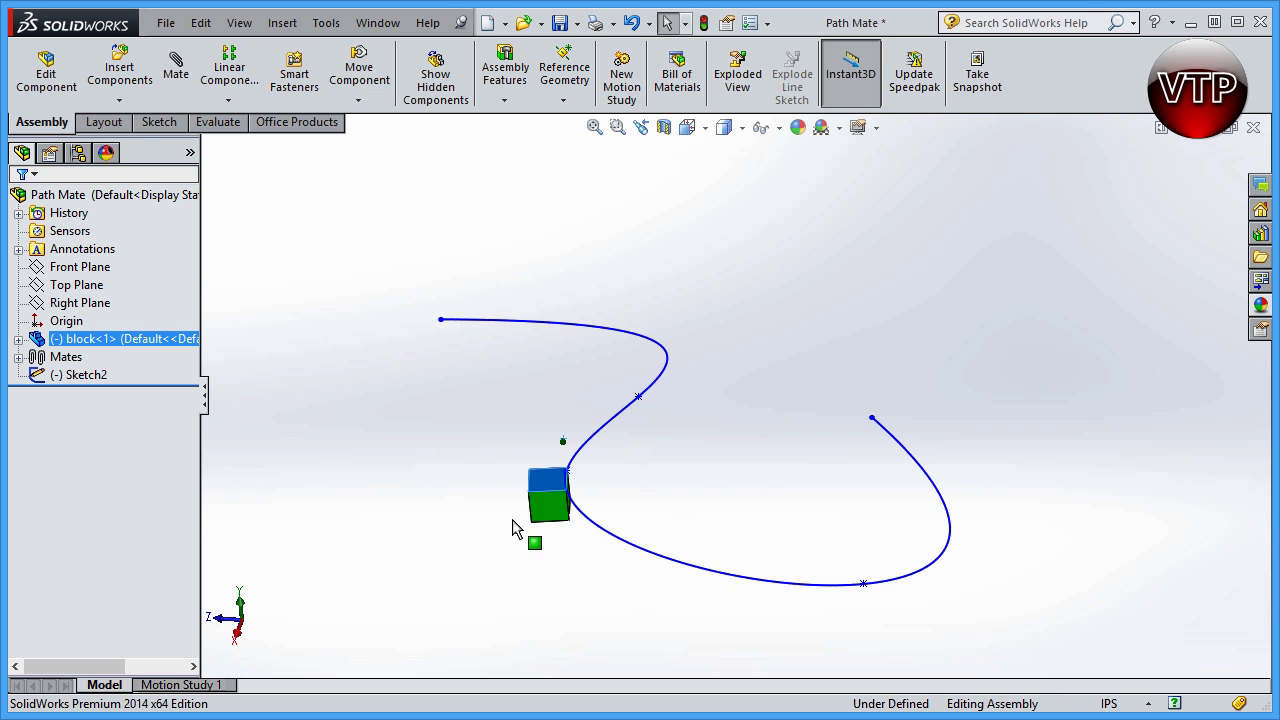
left_click_drag(286, 499, 200, 497)
left_click_drag(557, 497, 430, 620)
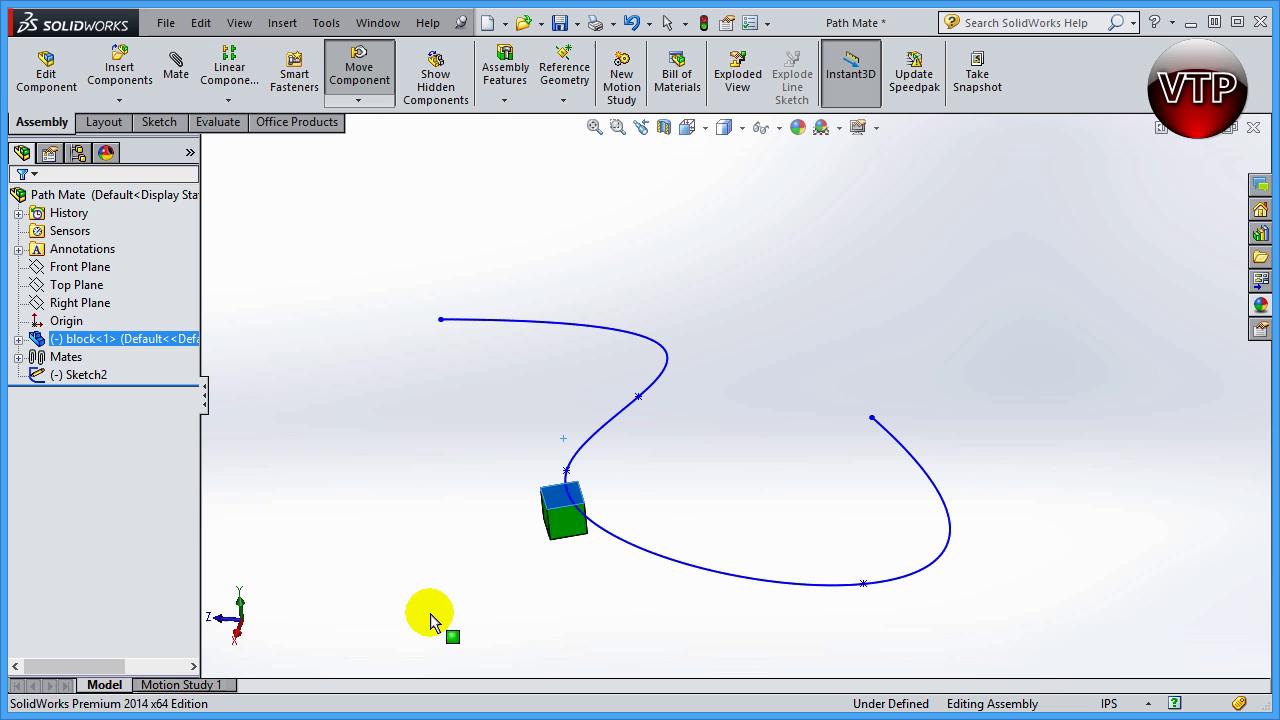
left_click_drag(292, 368, 618, 505)
Step: Switch to the Top view and slide the block along the curve toward its lower end
left_click(697, 137)
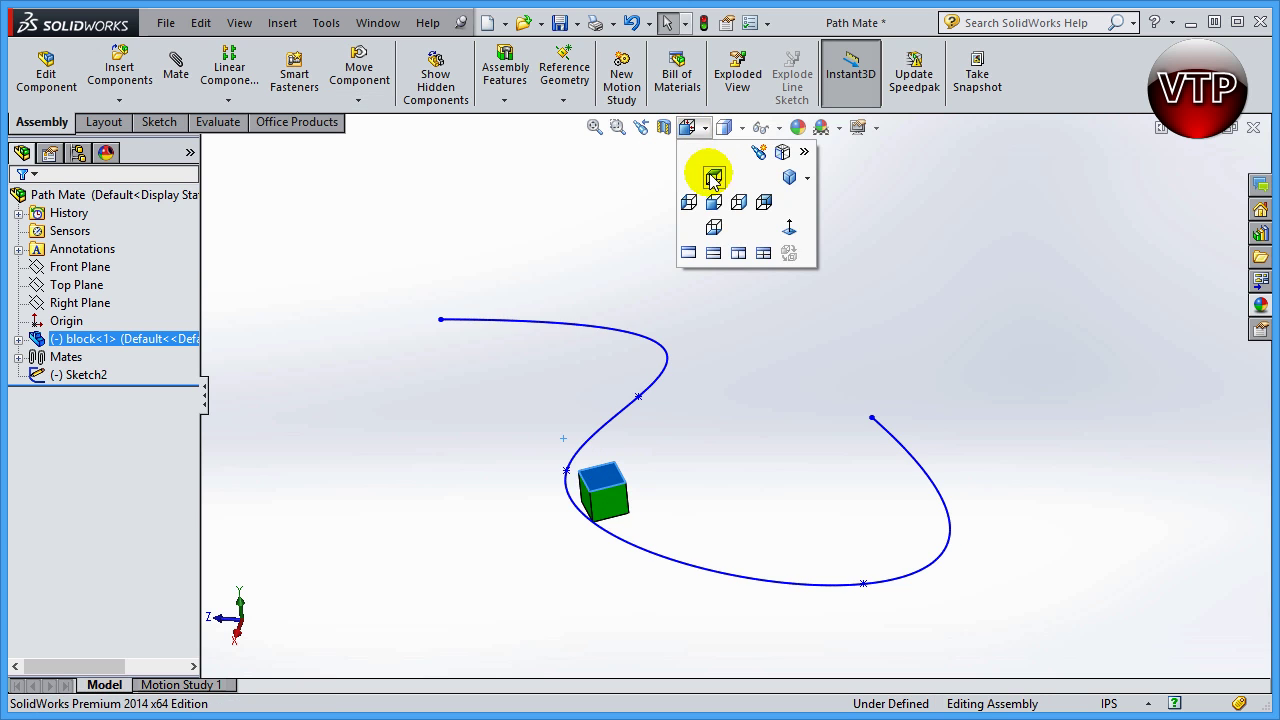
left_click(711, 174)
left_click_drag(814, 414, 550, 583)
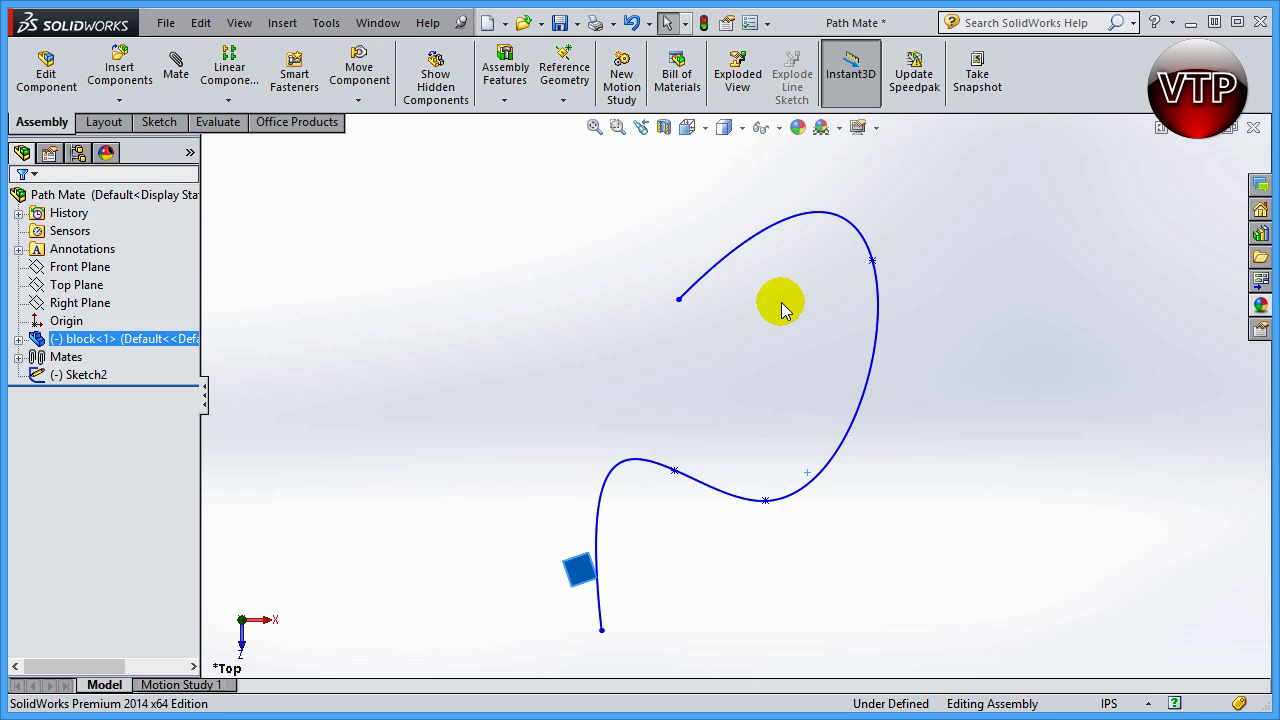